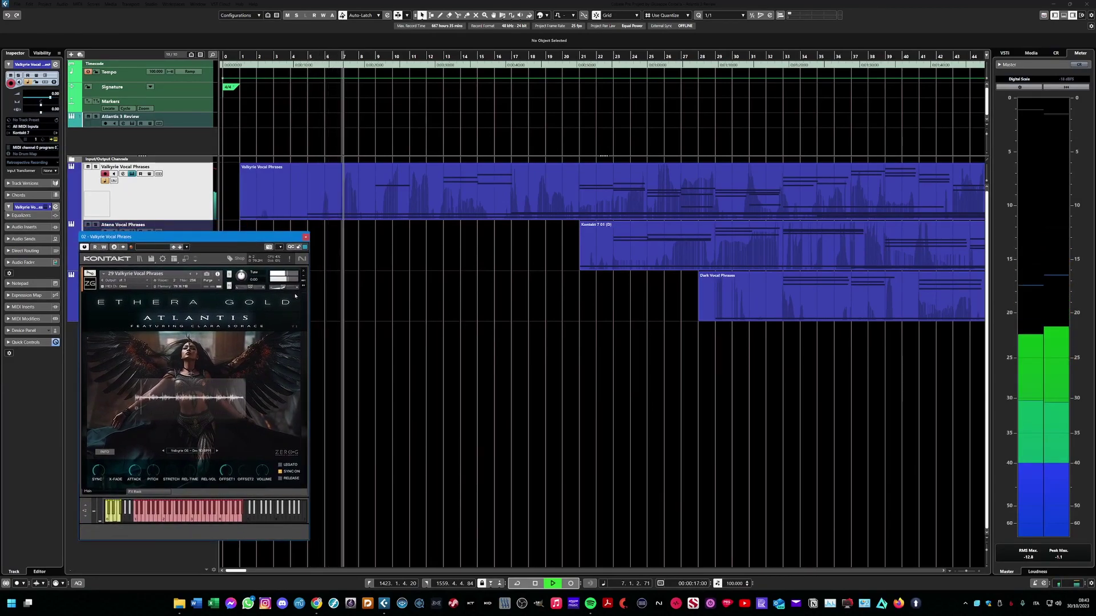
- Move the Valkyrie Vocal Phrases instrument window aside and open the Atena Vocal Phrases instrument on its main page
drag(241, 234, 915, 208)
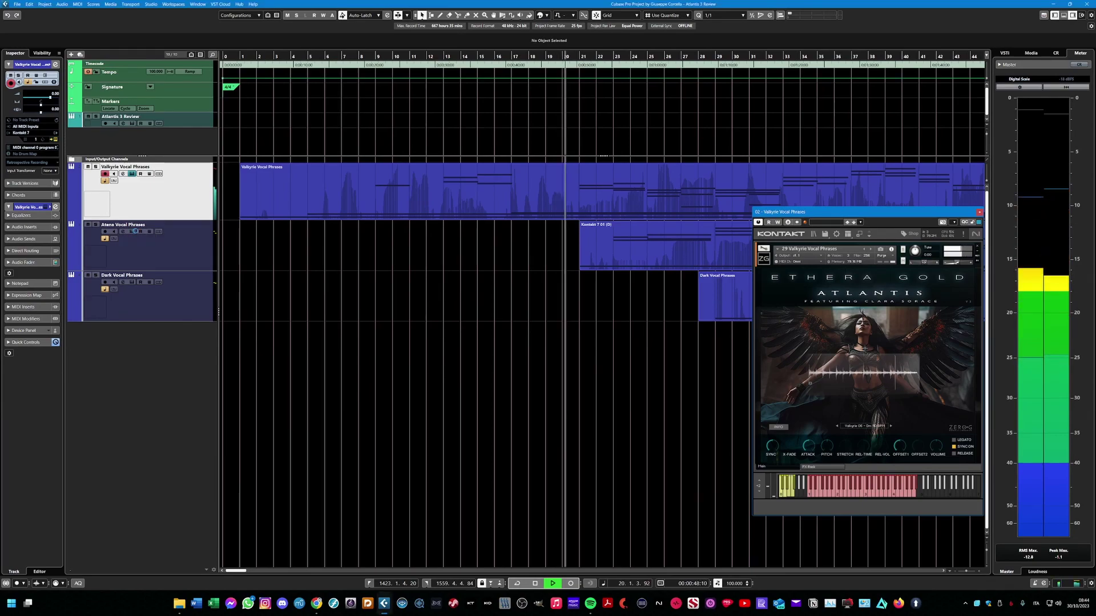
click(132, 231)
click(468, 188)
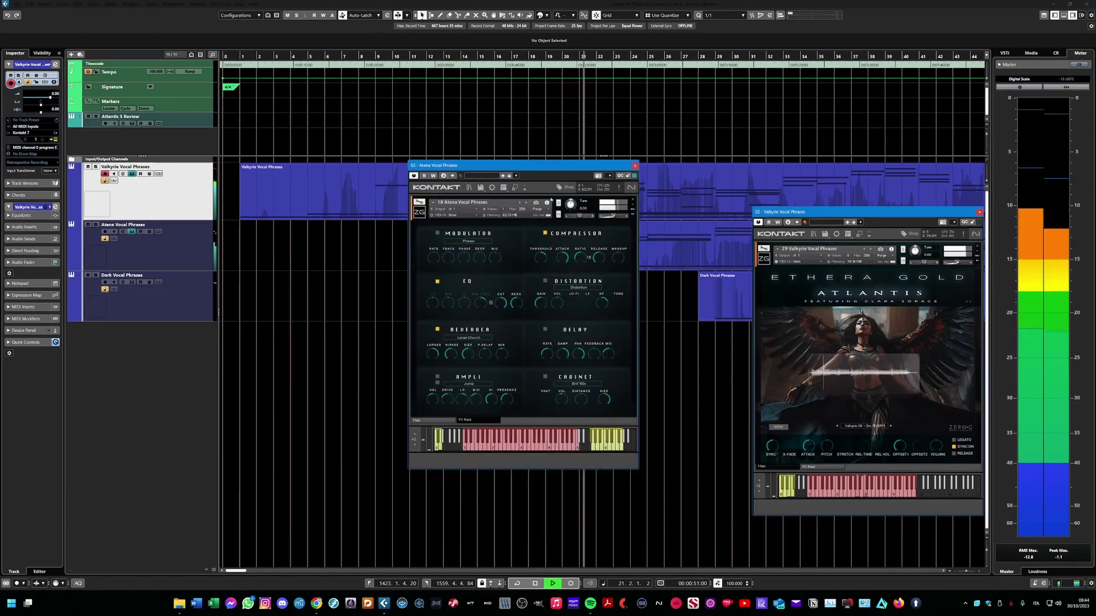
click(421, 421)
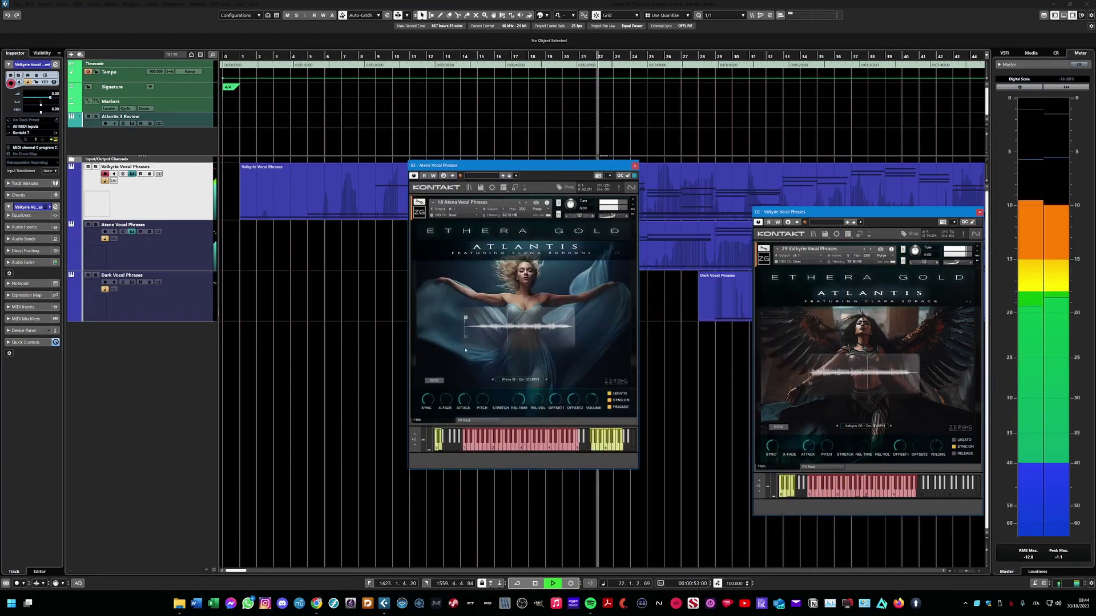
drag(553, 166, 584, 242)
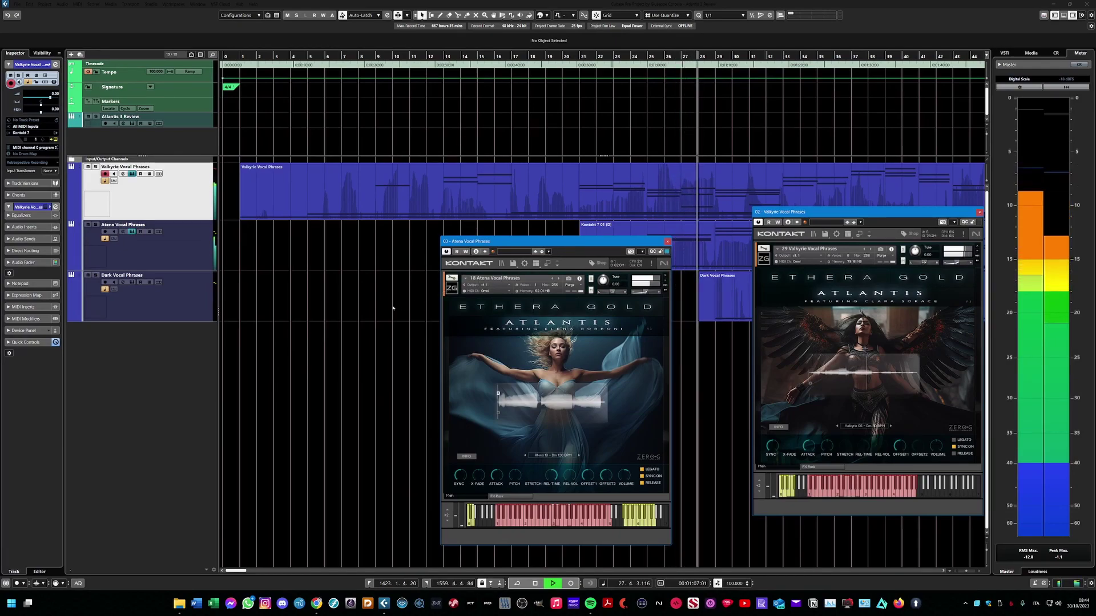
- Open the Dark Vocal Phrases instrument without its library browser and line up the three instrument windows side by side
click(131, 282)
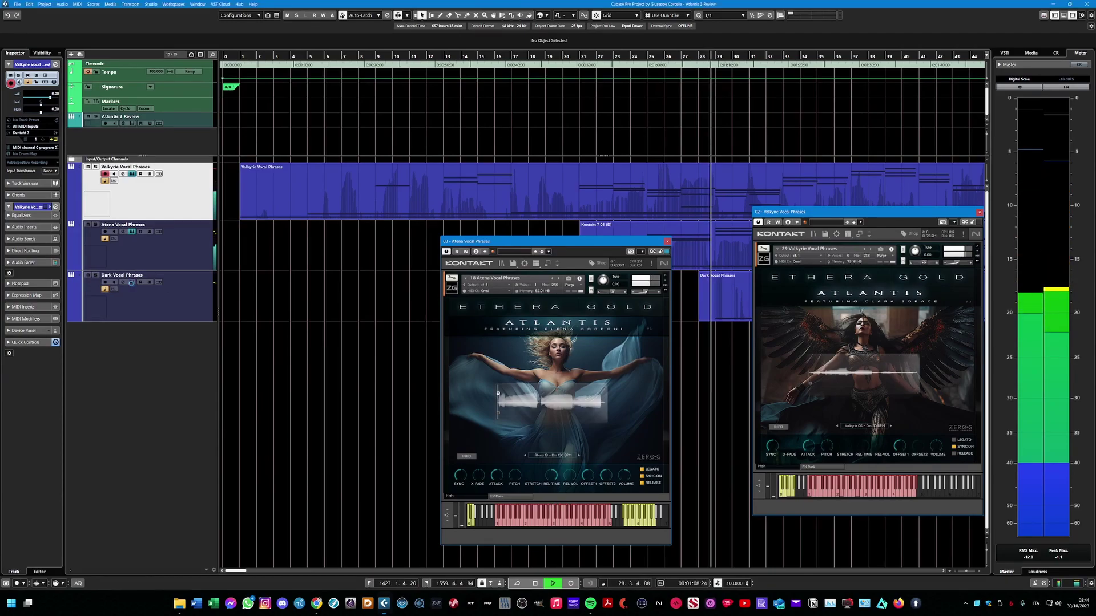
click(547, 214)
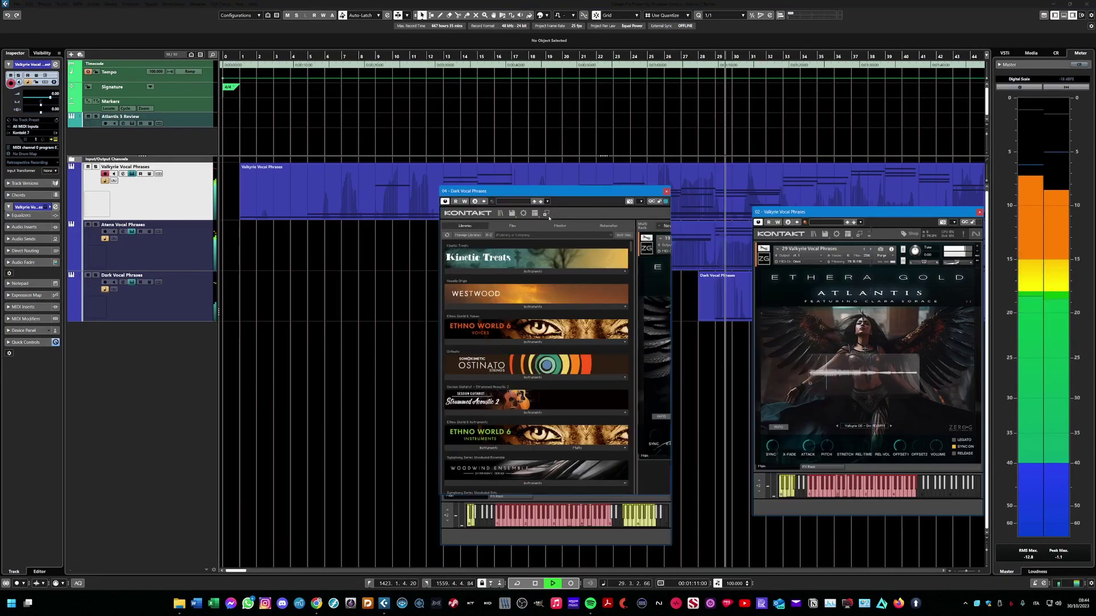
drag(568, 195, 374, 235)
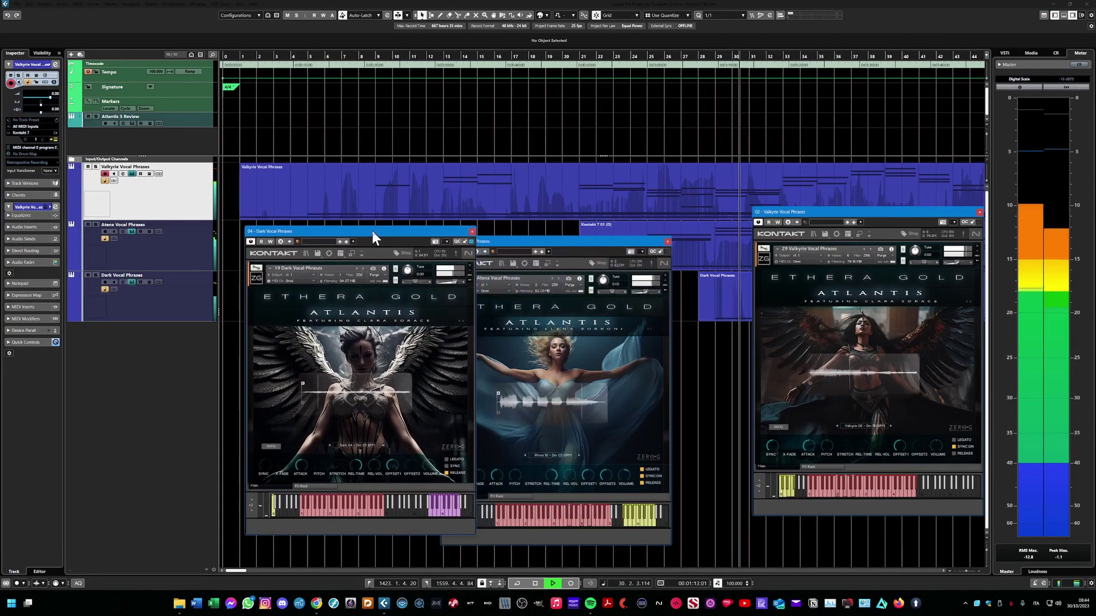
drag(553, 241, 614, 230)
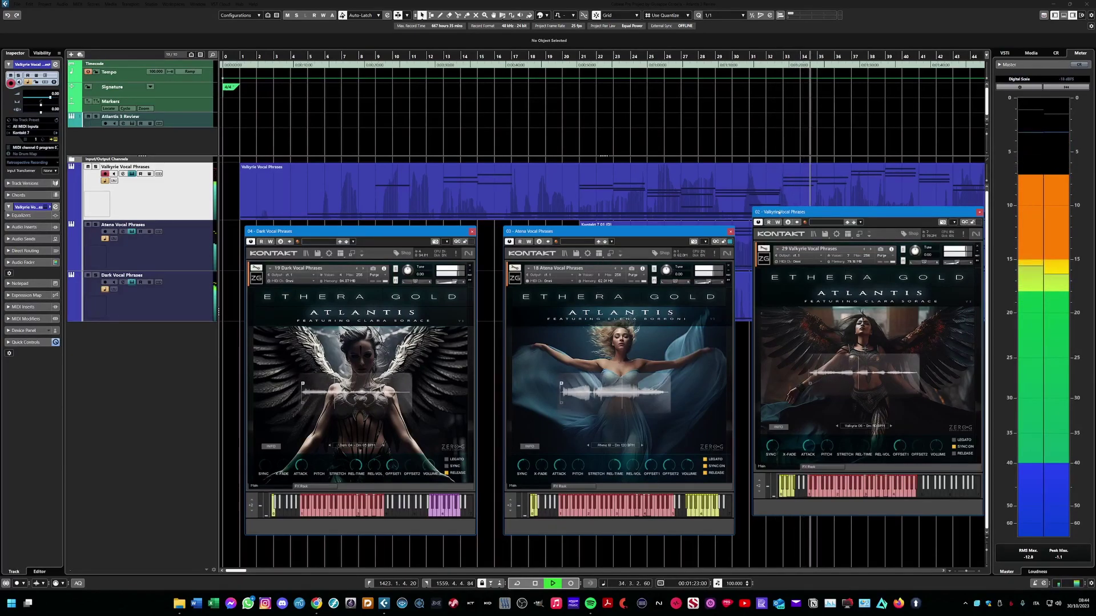
drag(793, 210, 784, 234)
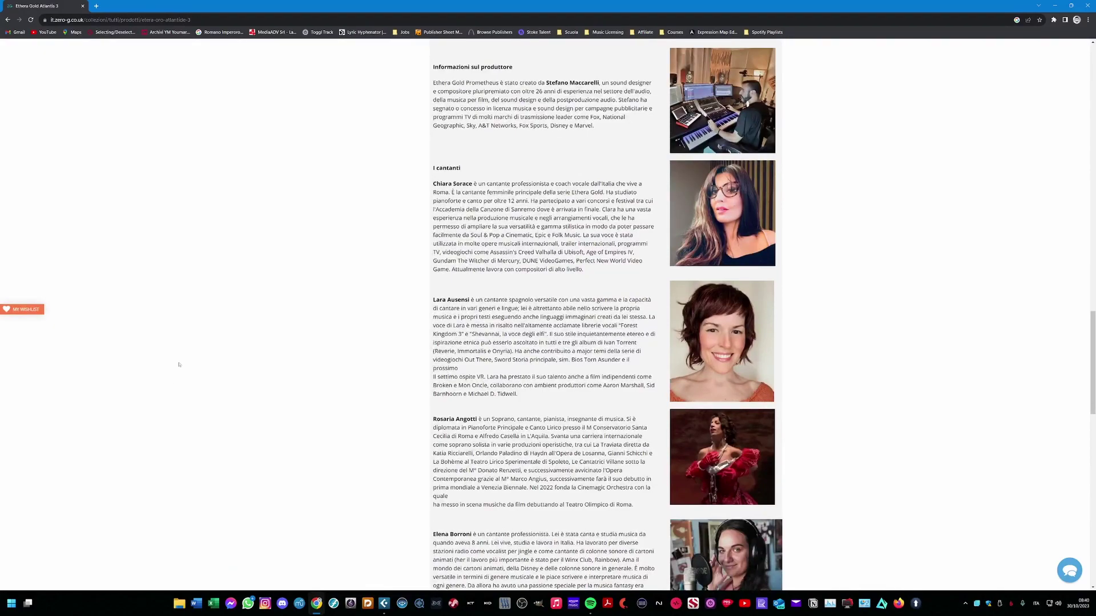
- Read through the singer biographies on the Ethera Gold Atlantis 3 product page in the web browser
scroll(200, 348, down, 3)
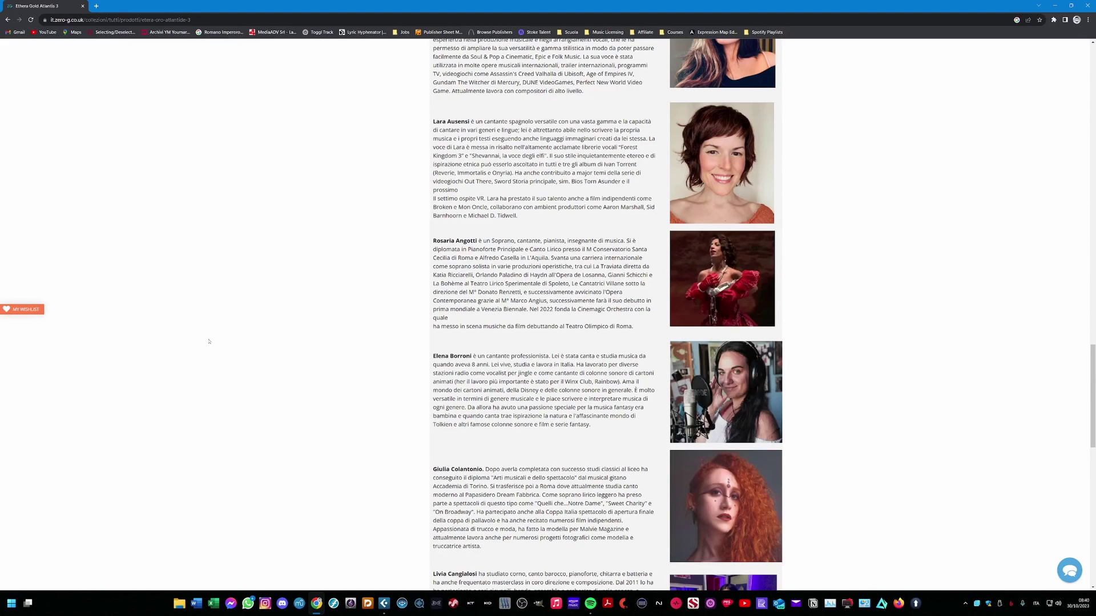
scroll(209, 341, down, 2)
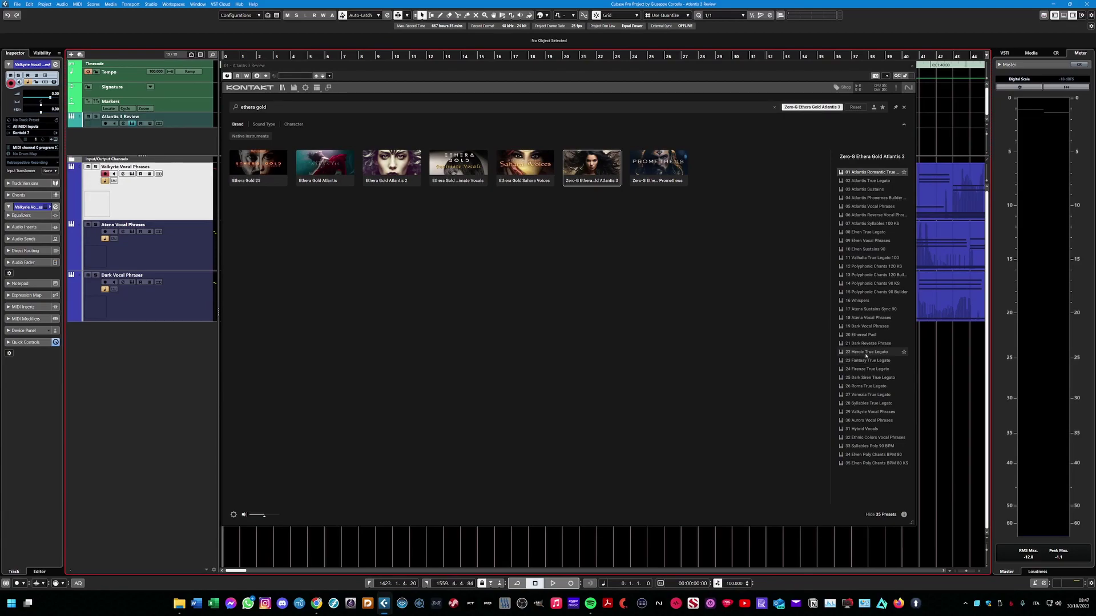
- Load 22 Heroic True Legato from the Ethera Gold Atlantis 3 library and open the phrase choices in 15 Polyphonic Chants 90 Builder
double_click(865, 352)
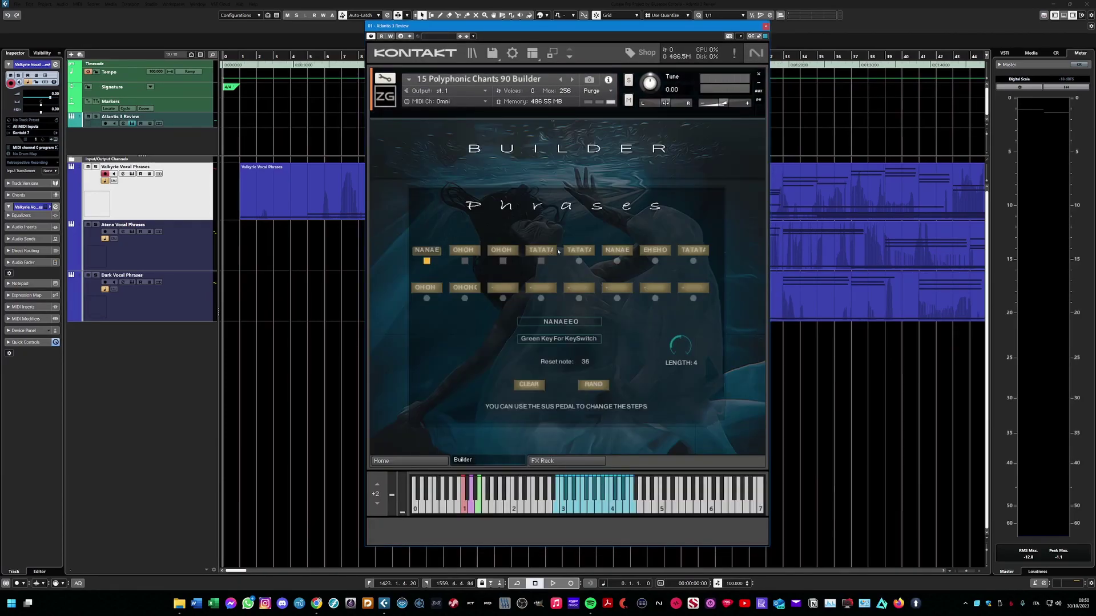
click(559, 321)
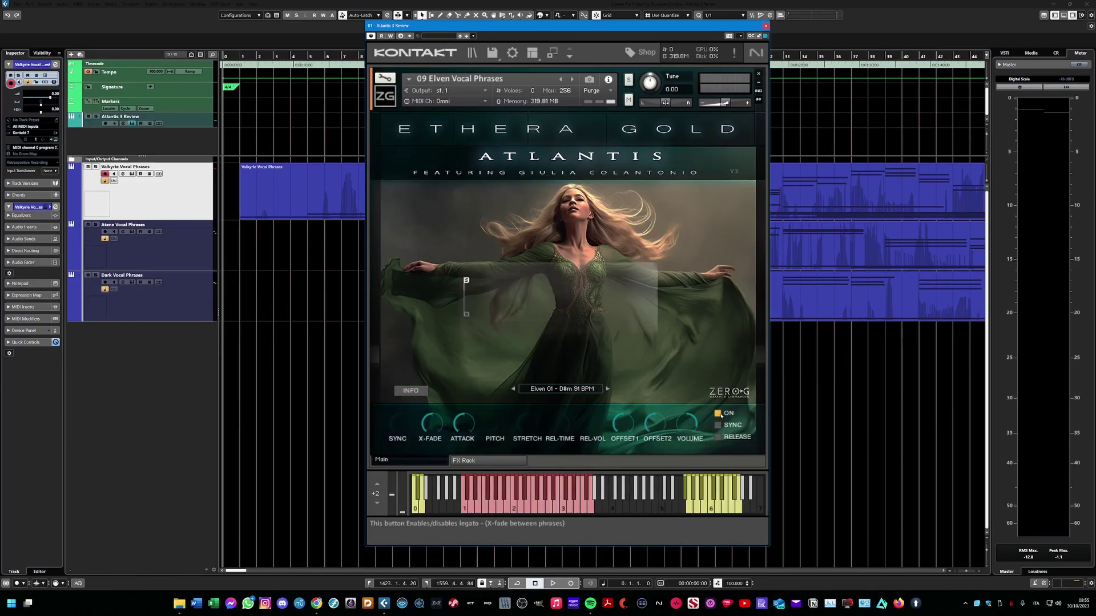
- Turn legato off and time sync on in 09 Elven Vocal Phrases
click(718, 414)
click(718, 426)
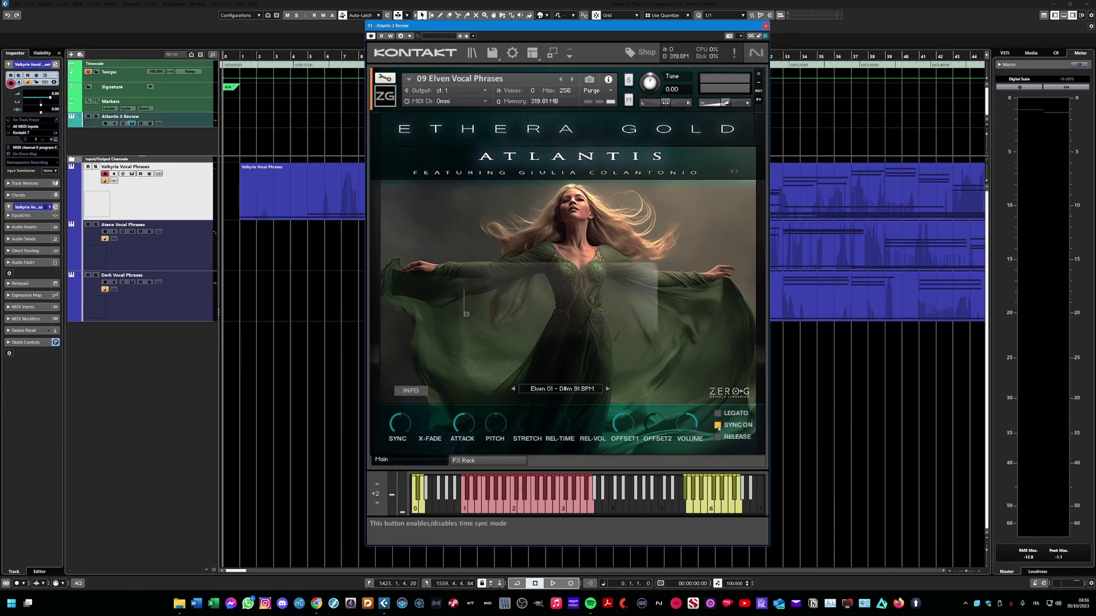
- Show the effects rack of 09 Elven Vocal Phrases and look through its reverb types
click(482, 460)
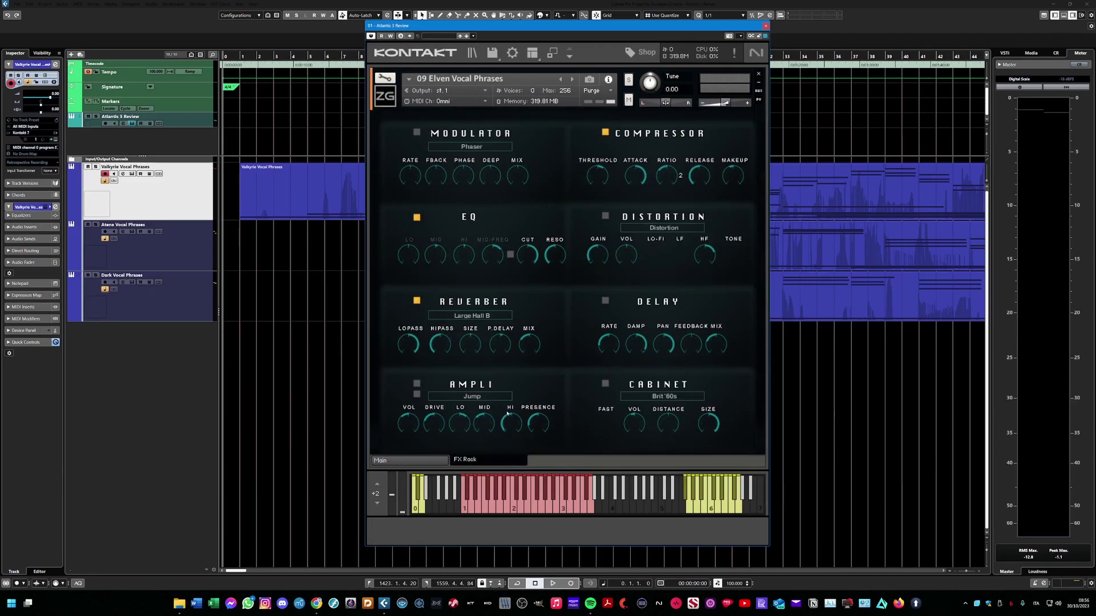
click(491, 316)
click(570, 312)
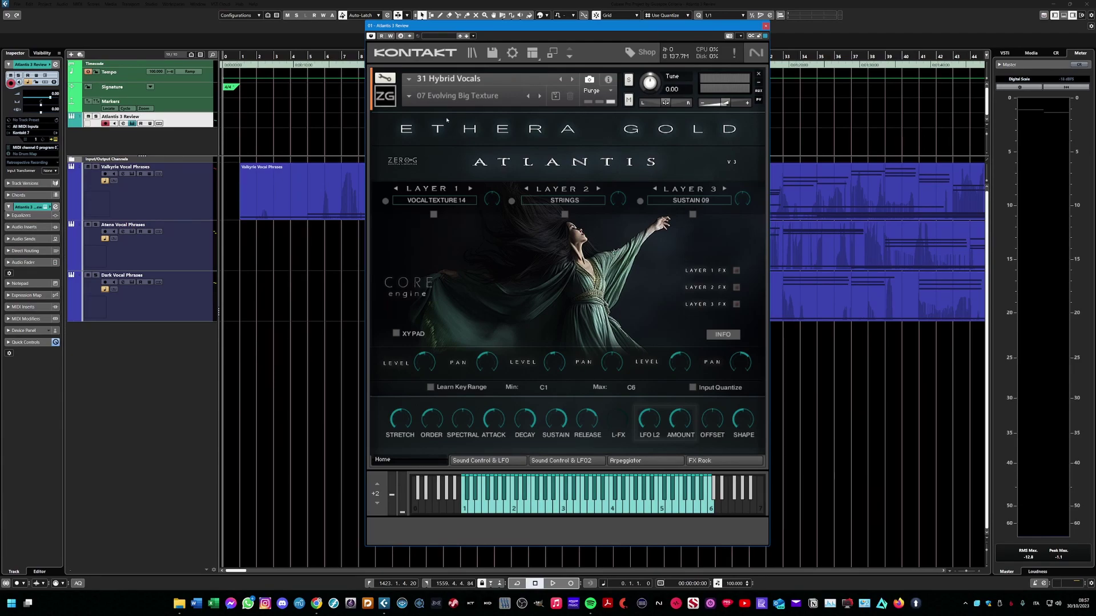
- Browse the 31 Hybrid Vocals preset categories, including 01 Pedal & Seq and 04 Gating and Modulation
click(408, 96)
mouse_move(467, 139)
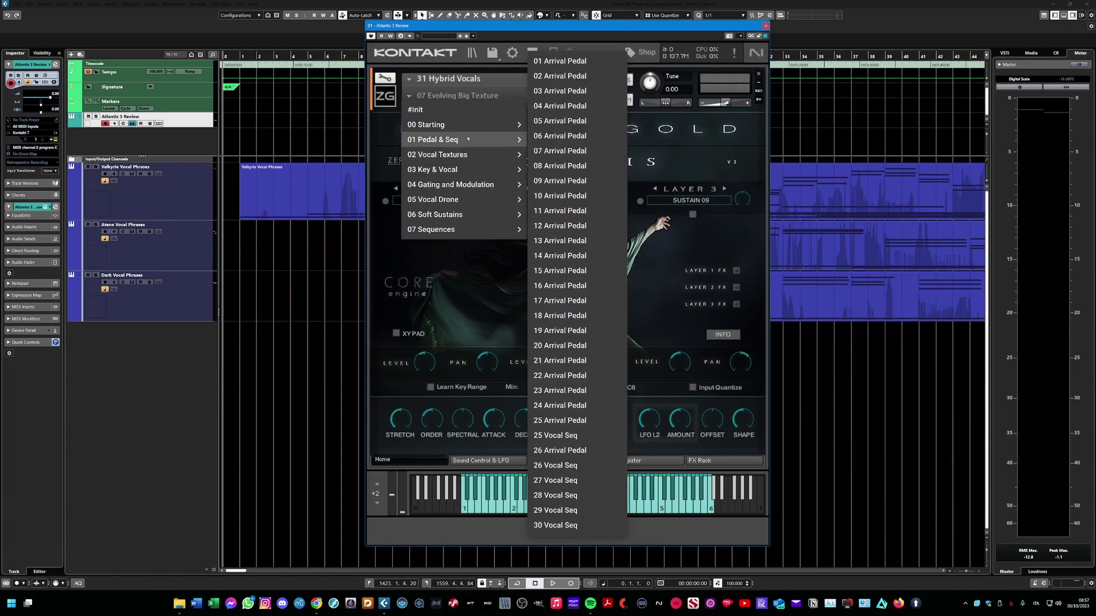
mouse_move(477, 189)
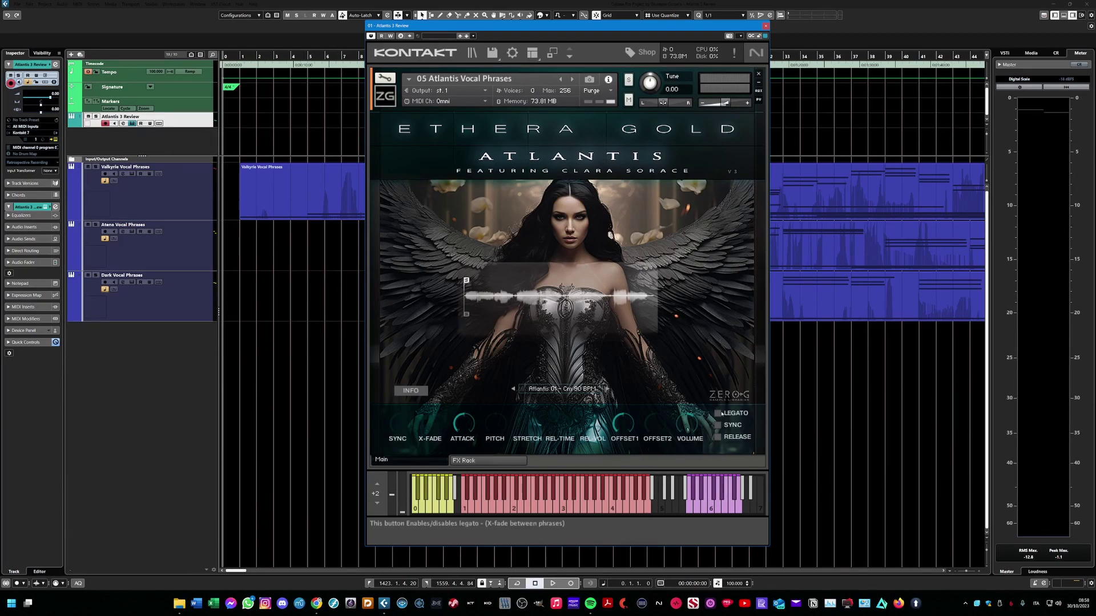
- Toggle legato on and off in 05 Atlantis Vocal Phrases, enabling time sync and adjusting the pitch
click(718, 412)
click(717, 413)
click(717, 425)
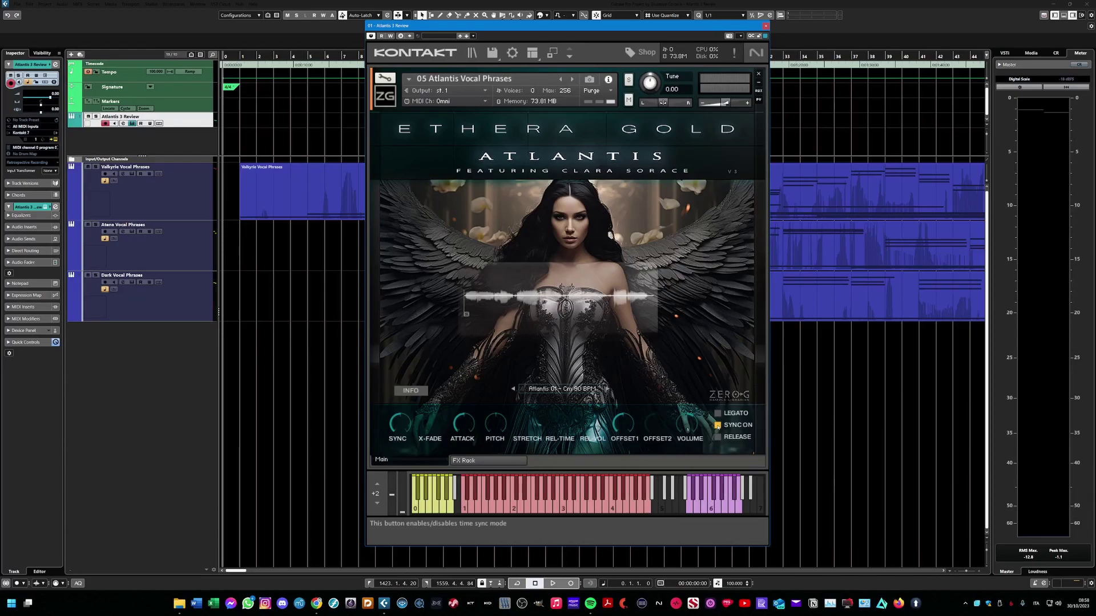
drag(497, 424, 502, 411)
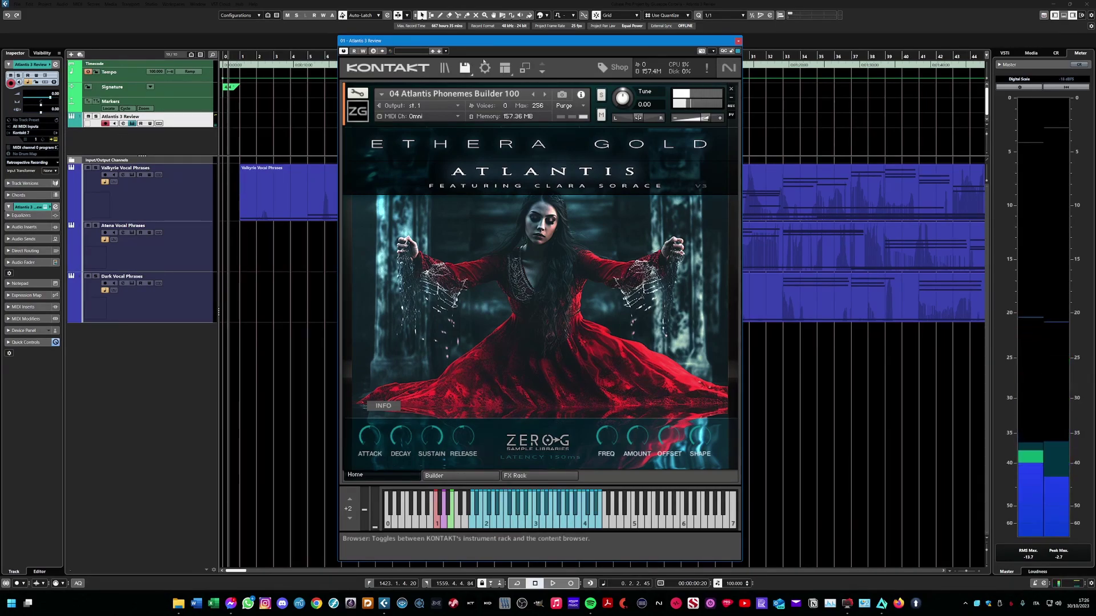
- Open the phrase builder of 04 Atlantis Phonemes Builder 100 and randomize its phrase sequence
click(465, 476)
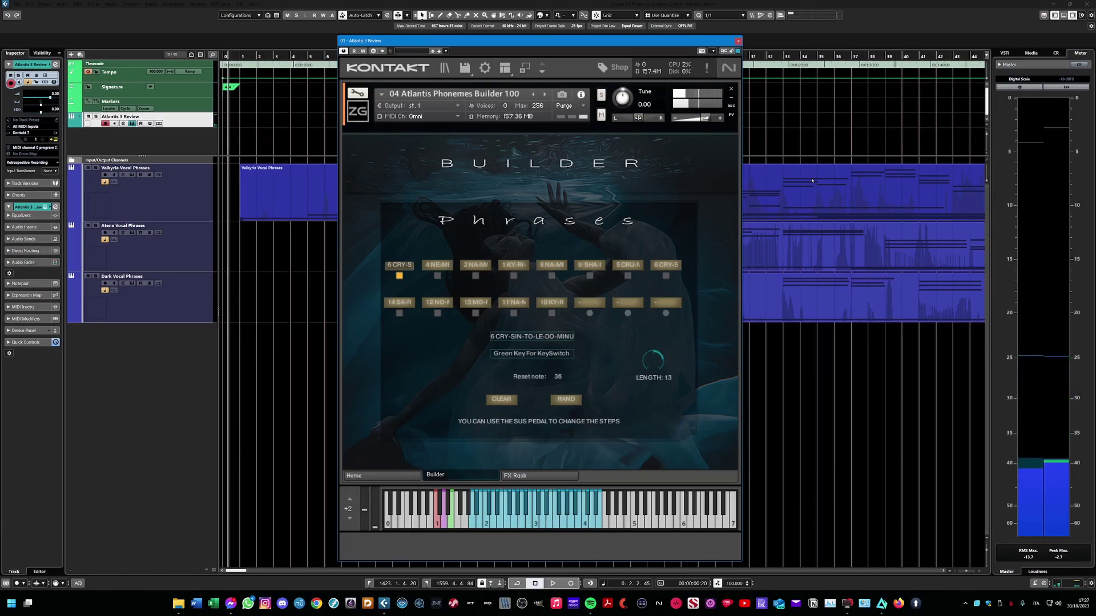
click(566, 399)
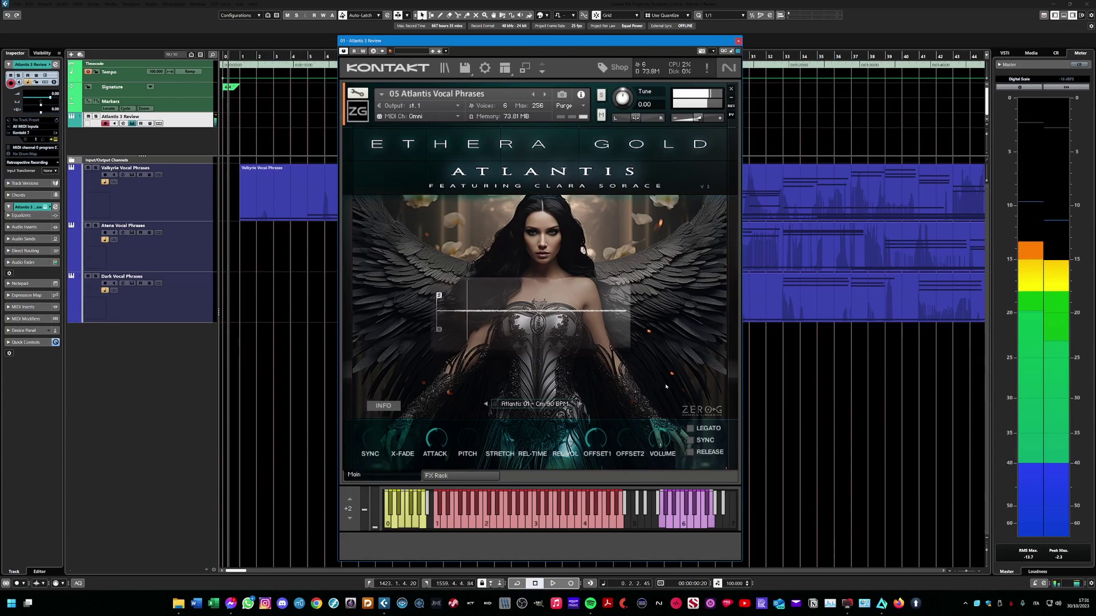
- Toggle legato on and off in 05 Atlantis Vocal Phrases and load the phrase set Atlantis 13 - Dmaj 100 BPM
click(689, 428)
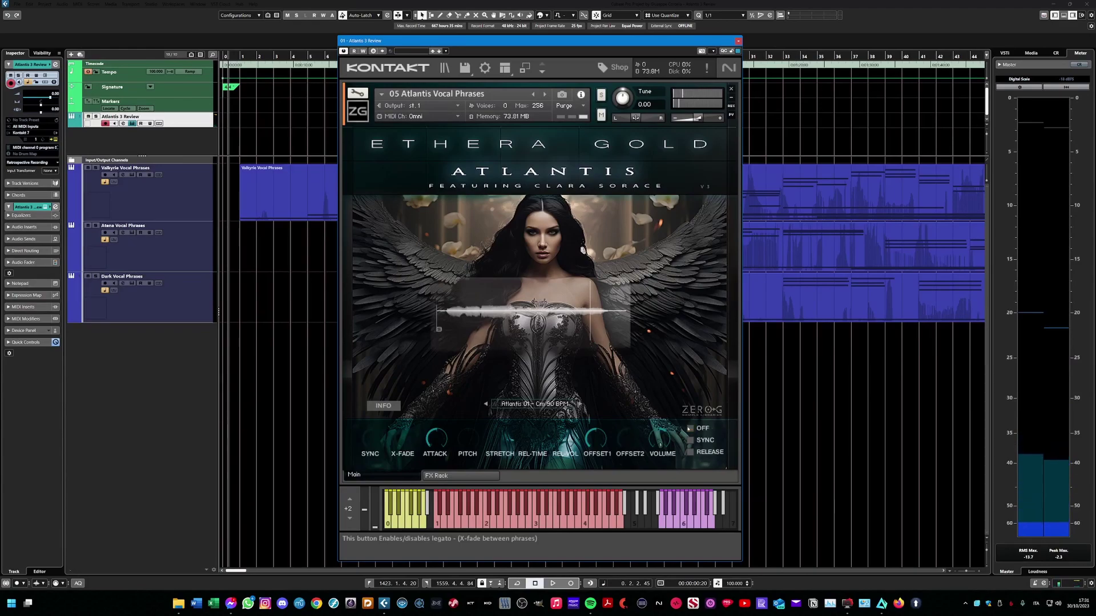
click(690, 428)
click(516, 404)
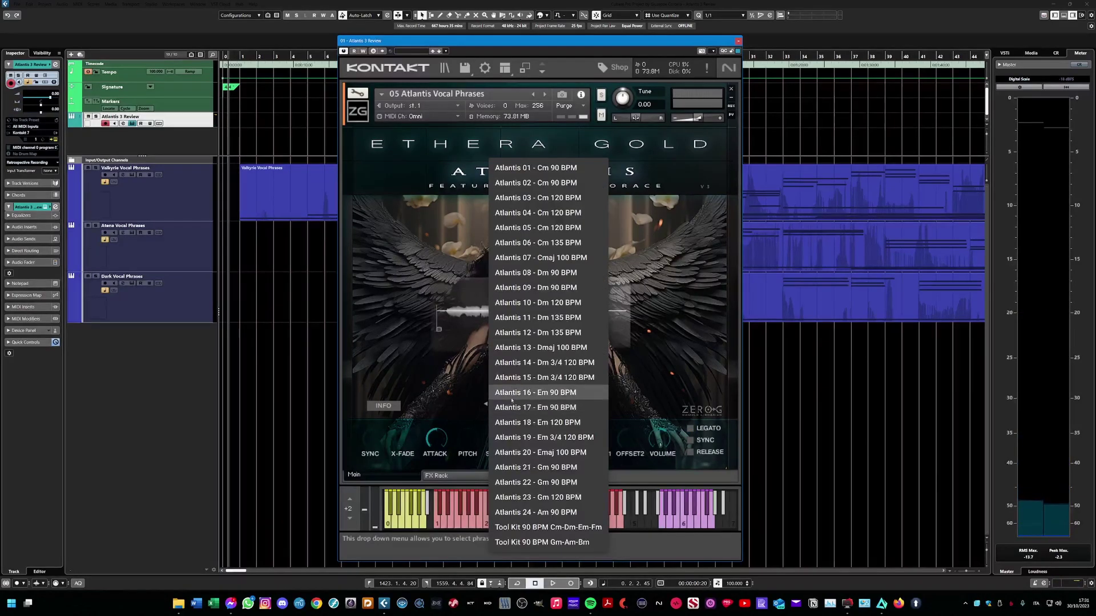
click(541, 352)
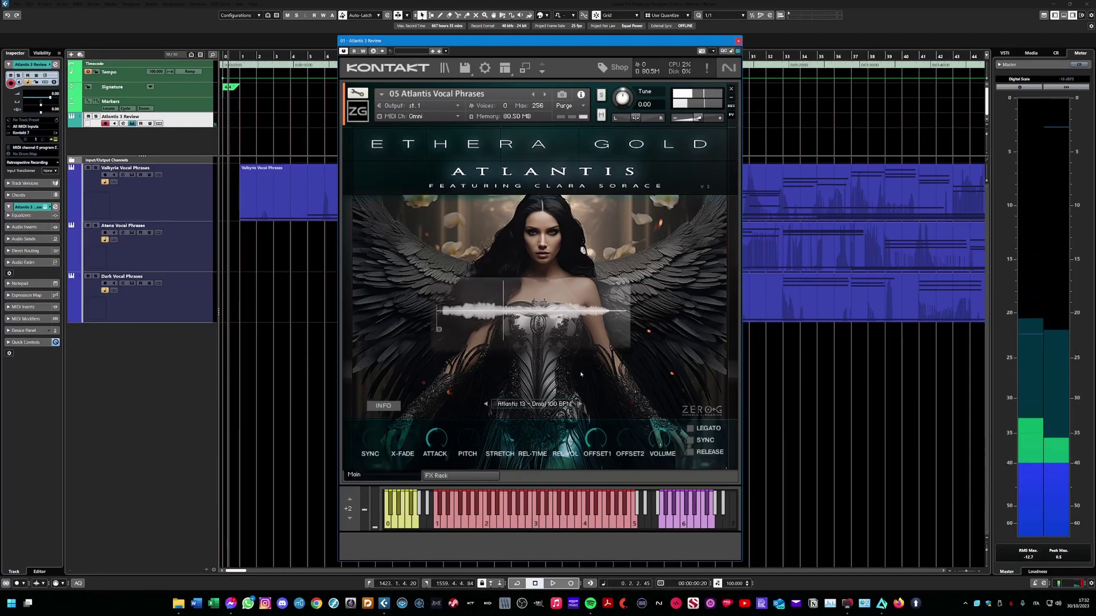
- Switch 05 Atlantis Vocal Phrases to Atlantis 24 - Am 90 BPM, followed by Tool Kit 90 BPM Cm-Dm-Em-Fm
click(544, 405)
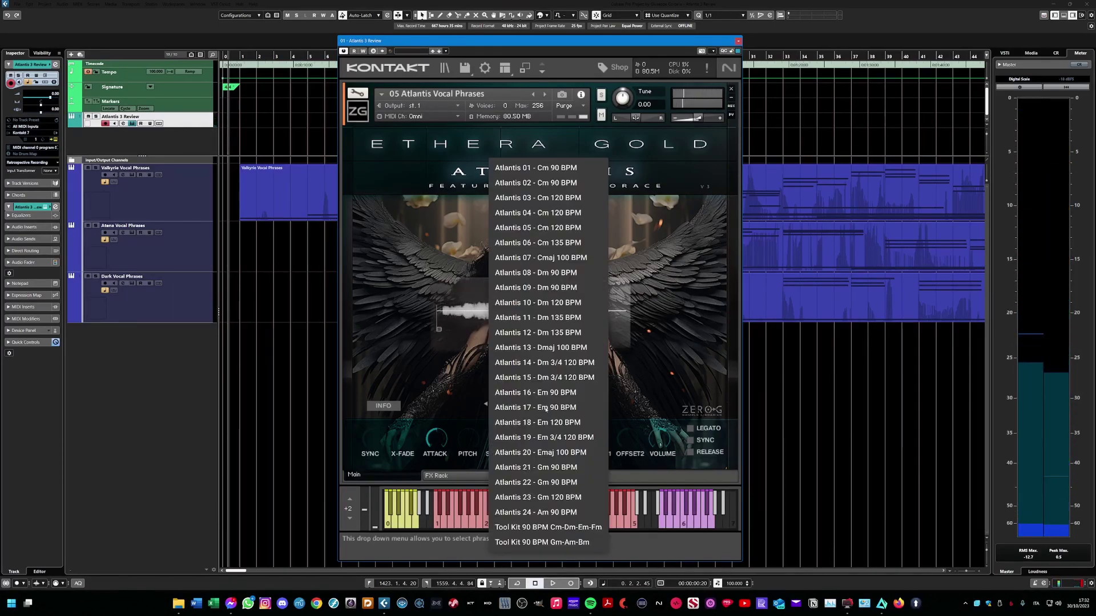
click(548, 511)
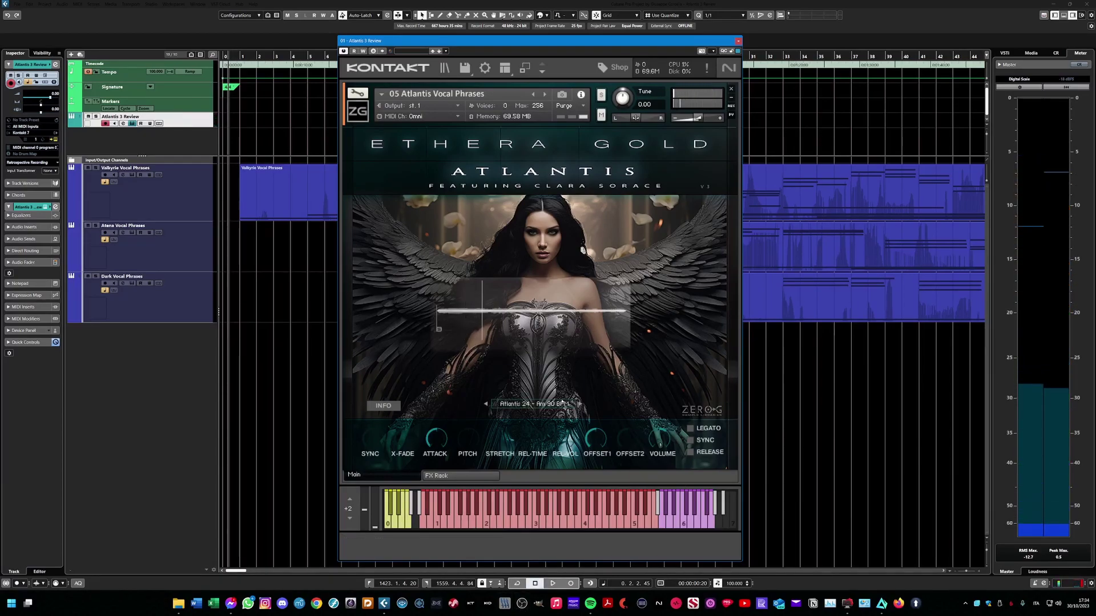
click(534, 403)
click(548, 530)
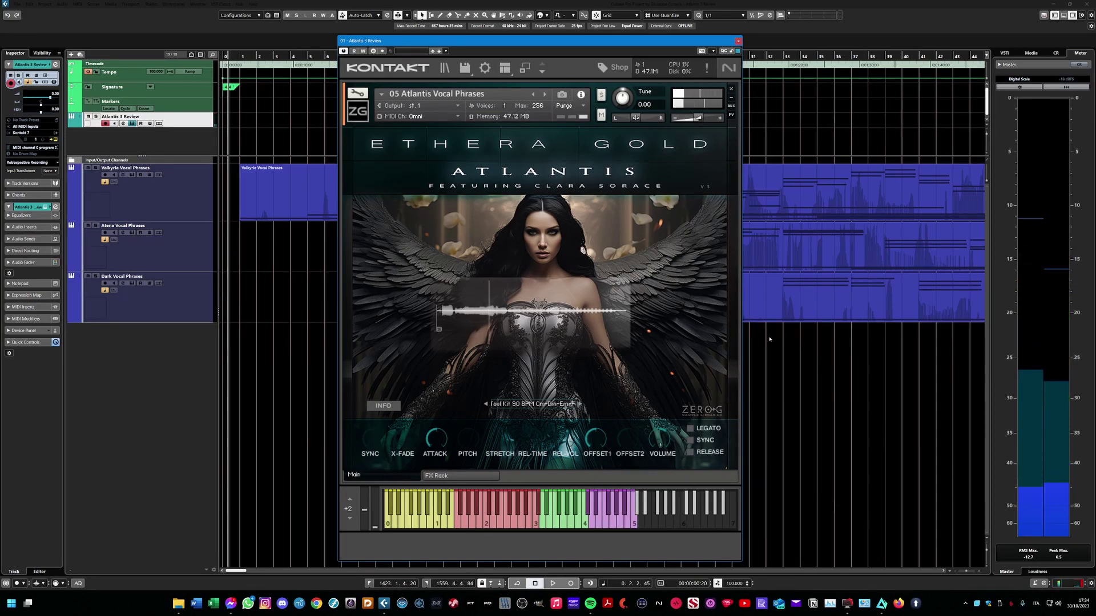
- View the singer and credits information of 05 Atlantis Vocal Phrases and close it again
click(377, 408)
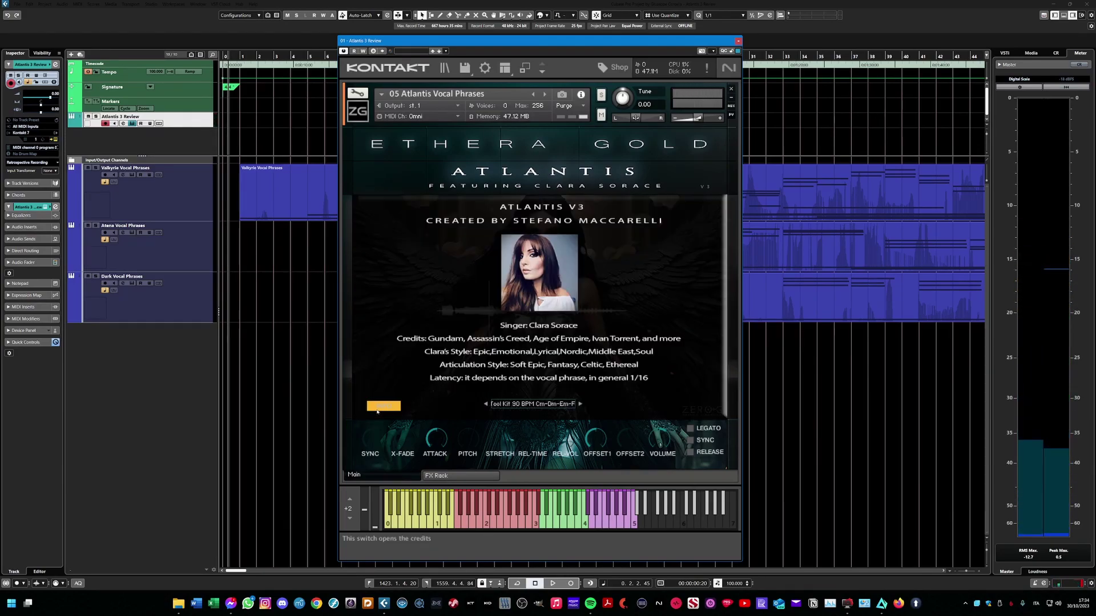
click(378, 408)
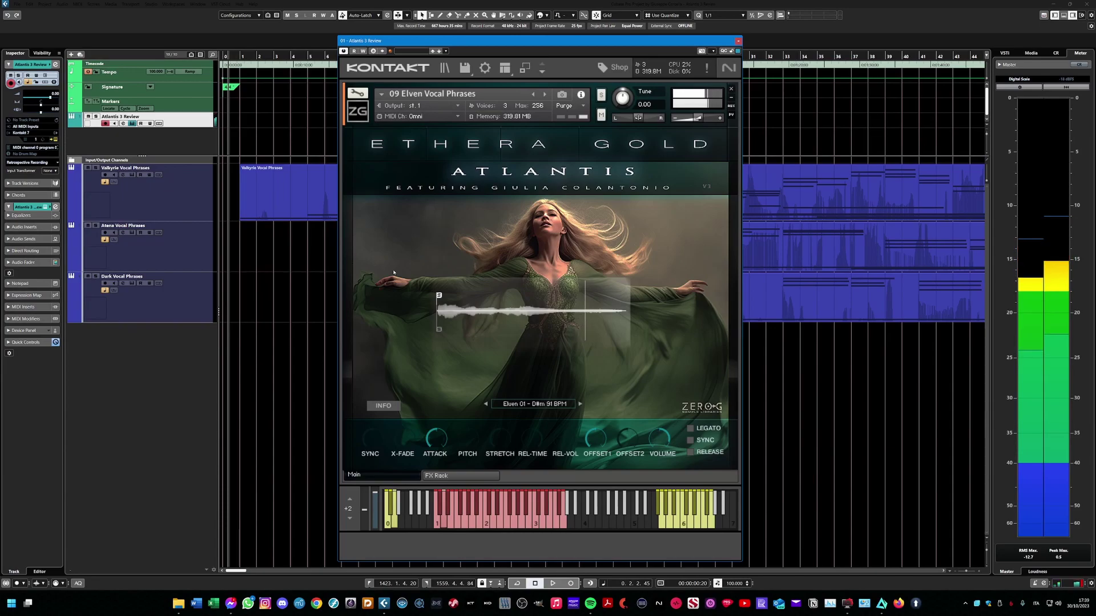
- Switch 09 Elven Vocal Phrases to Elven 09 - Dmaj 100 BPM, followed by Elven 14 - Am 120 BPM
click(512, 404)
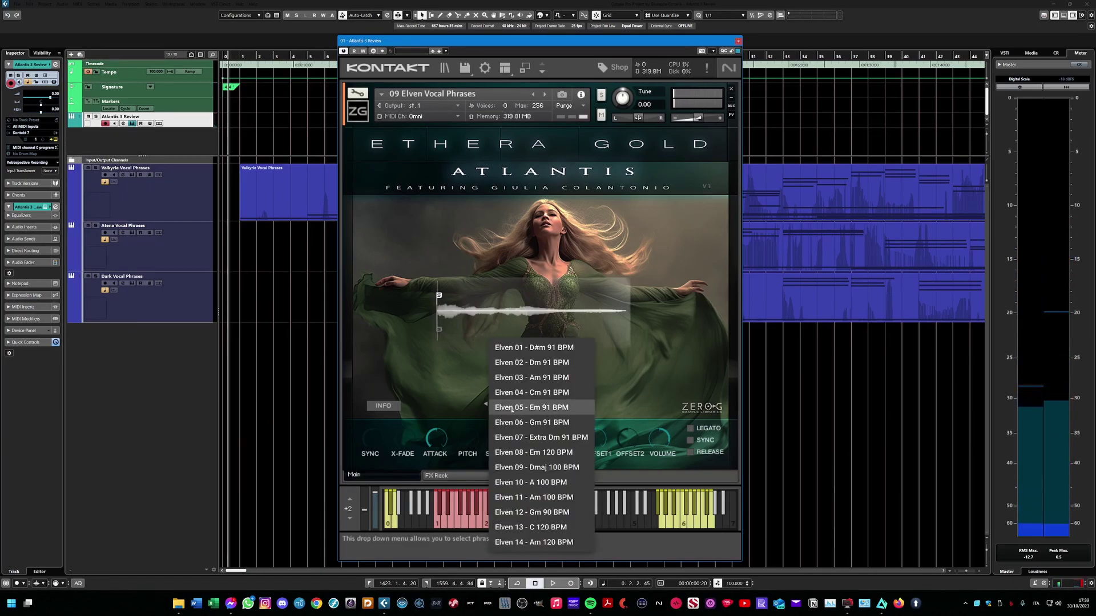
click(527, 467)
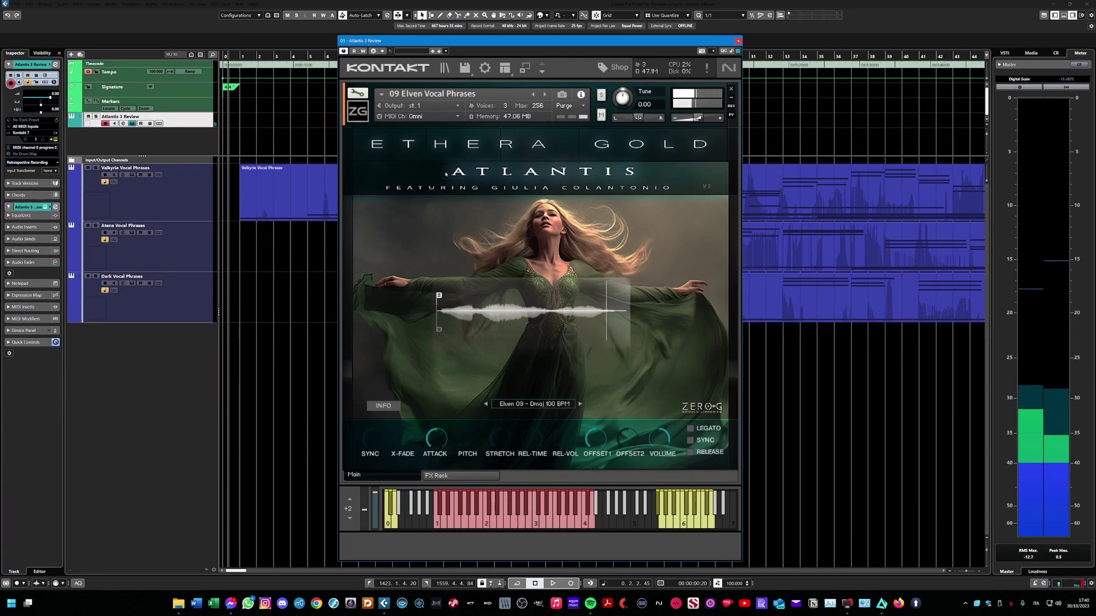
click(535, 404)
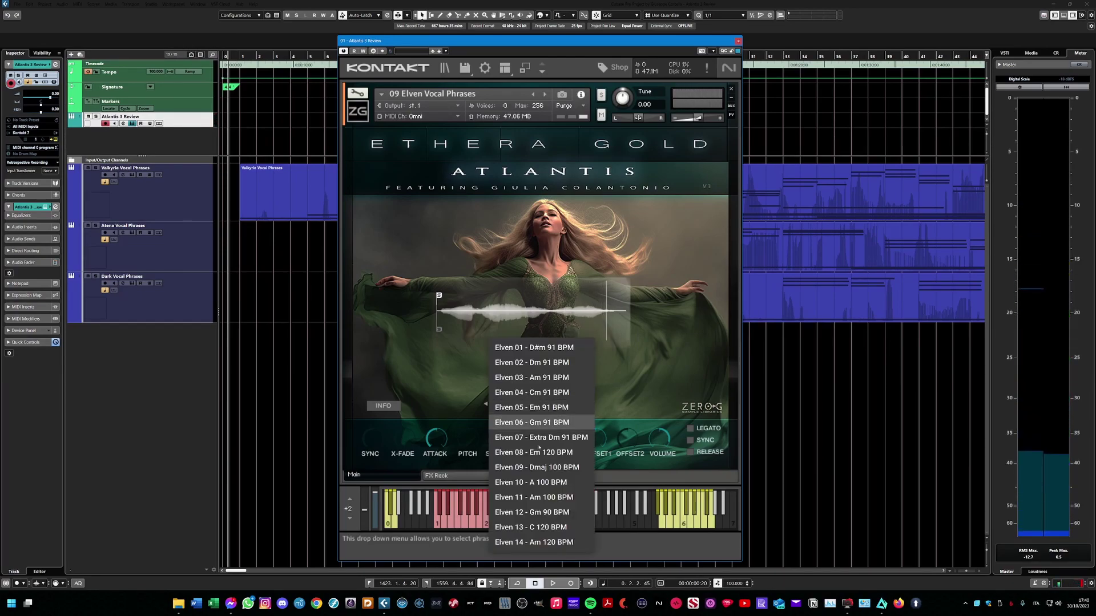
click(544, 543)
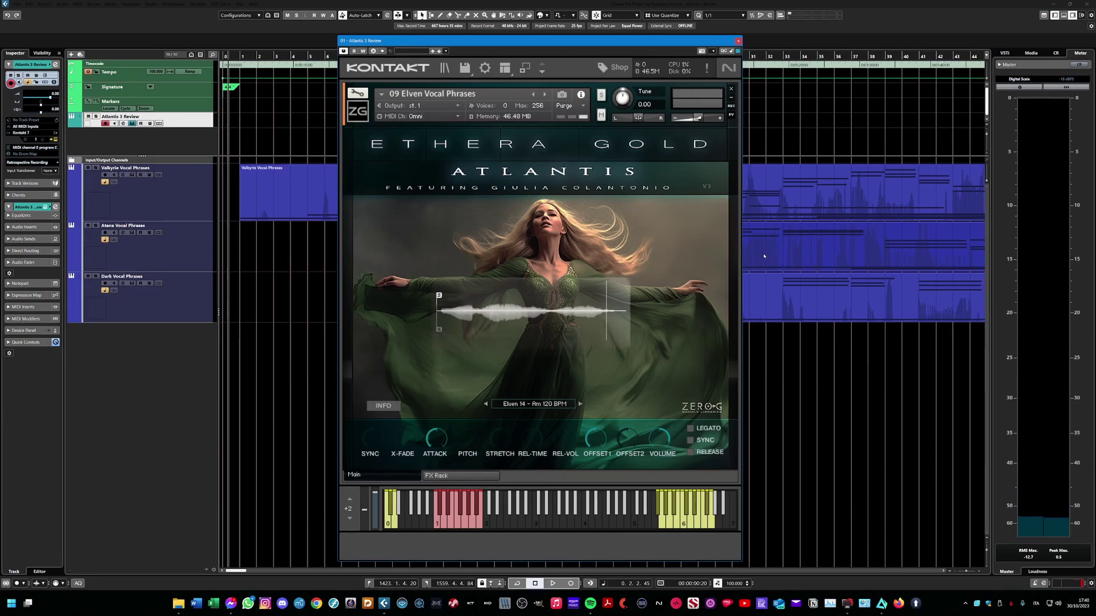
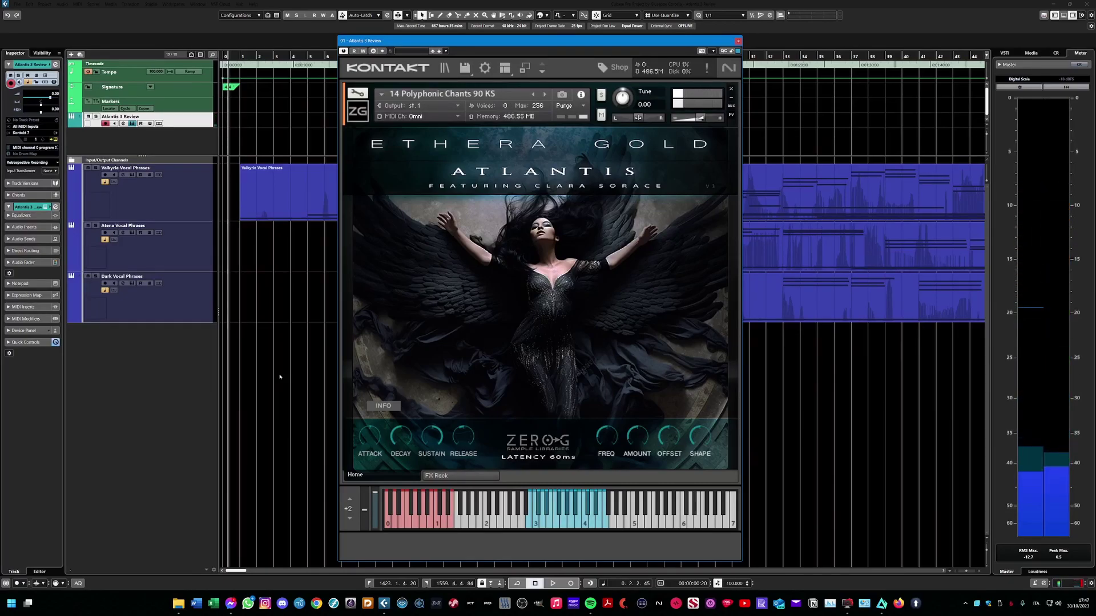
- Load 15 Polyphonic Chants 90 Builder and randomize the phrases in its Builder
key(Right)
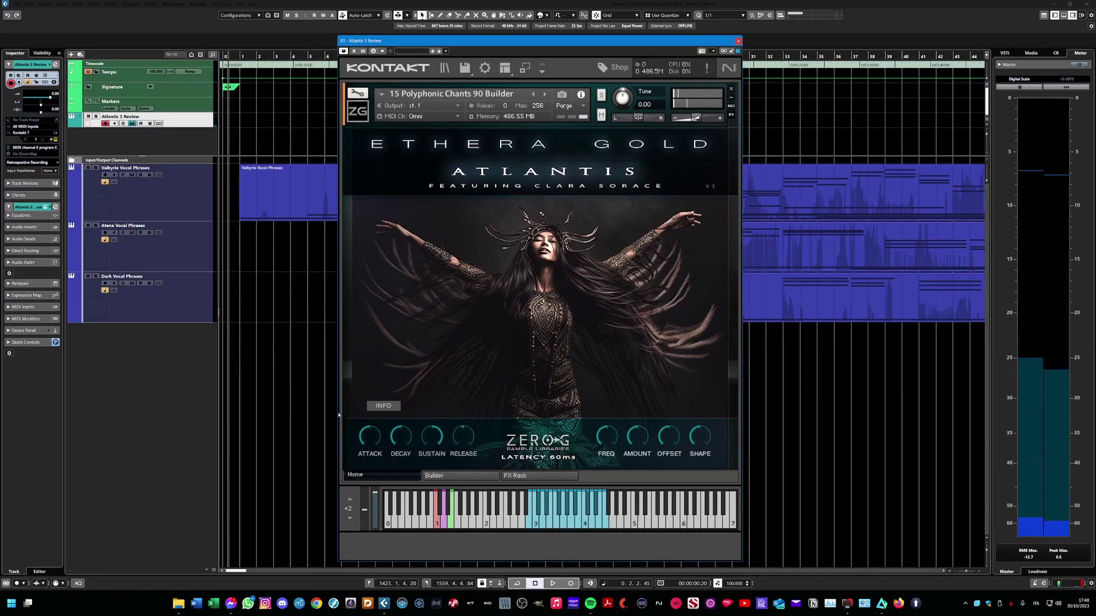
click(460, 477)
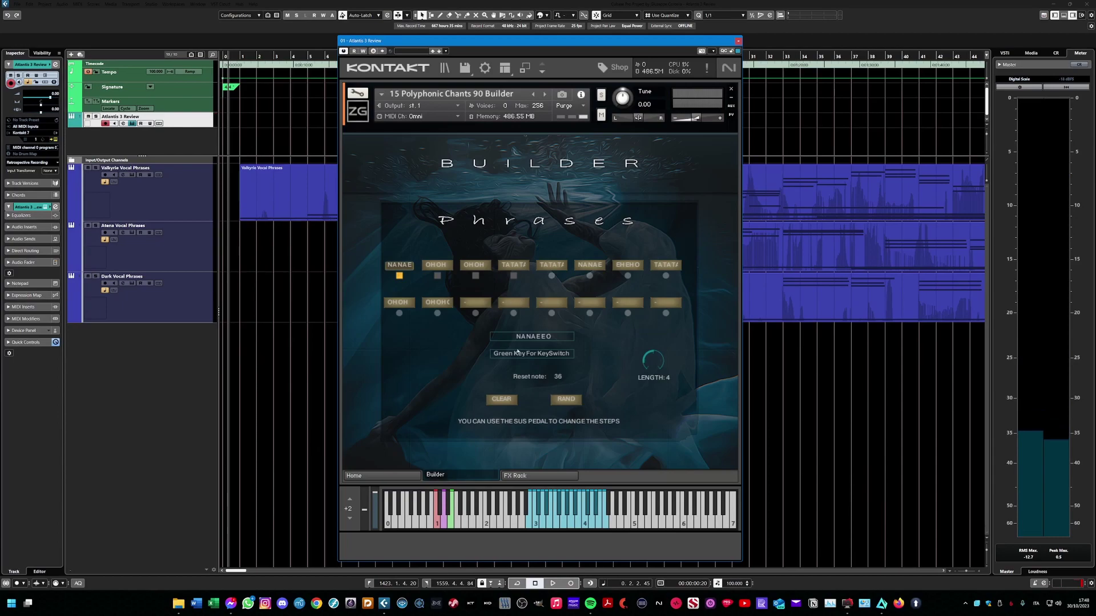
click(559, 400)
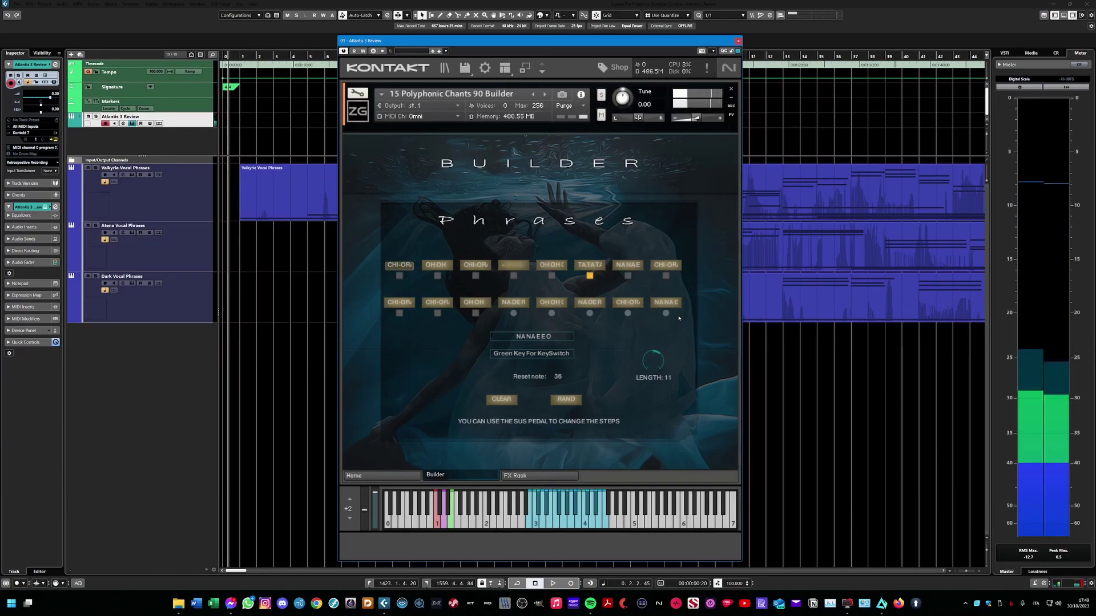
- Advance to the following instruments and choose a different phrase set in 18 Atena Vocal Phrases and 19 Dark Vocal Phrases
key(Right)
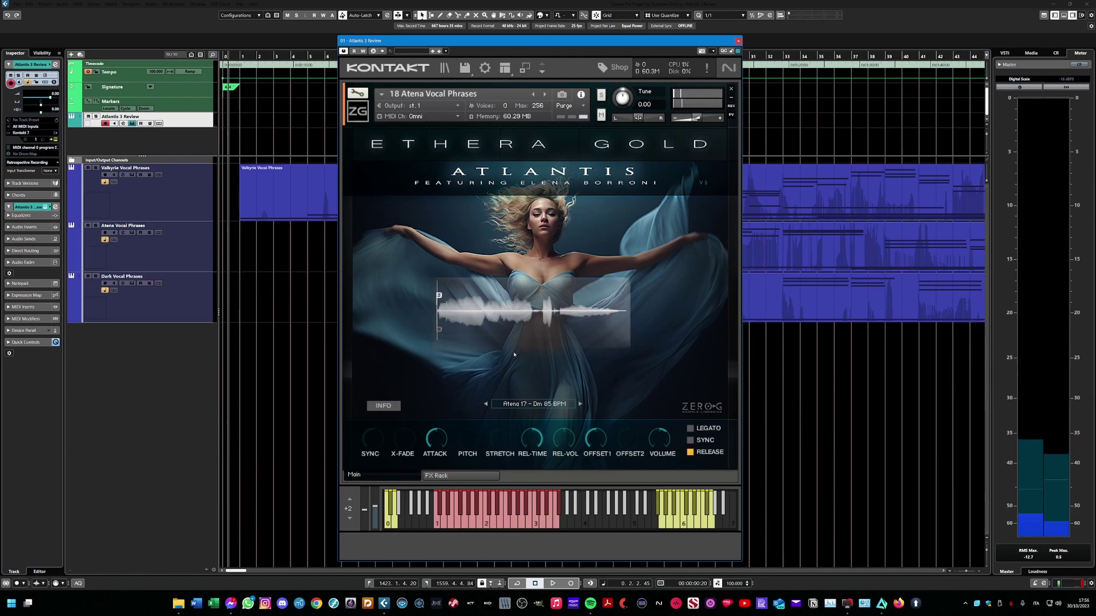
click(500, 404)
click(502, 452)
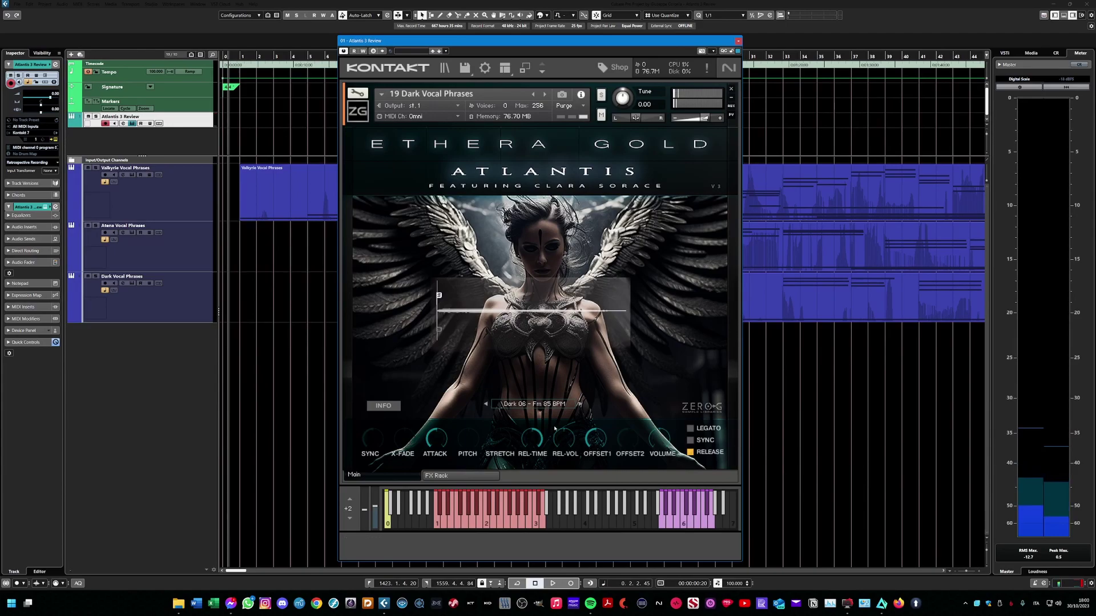
click(534, 404)
click(530, 527)
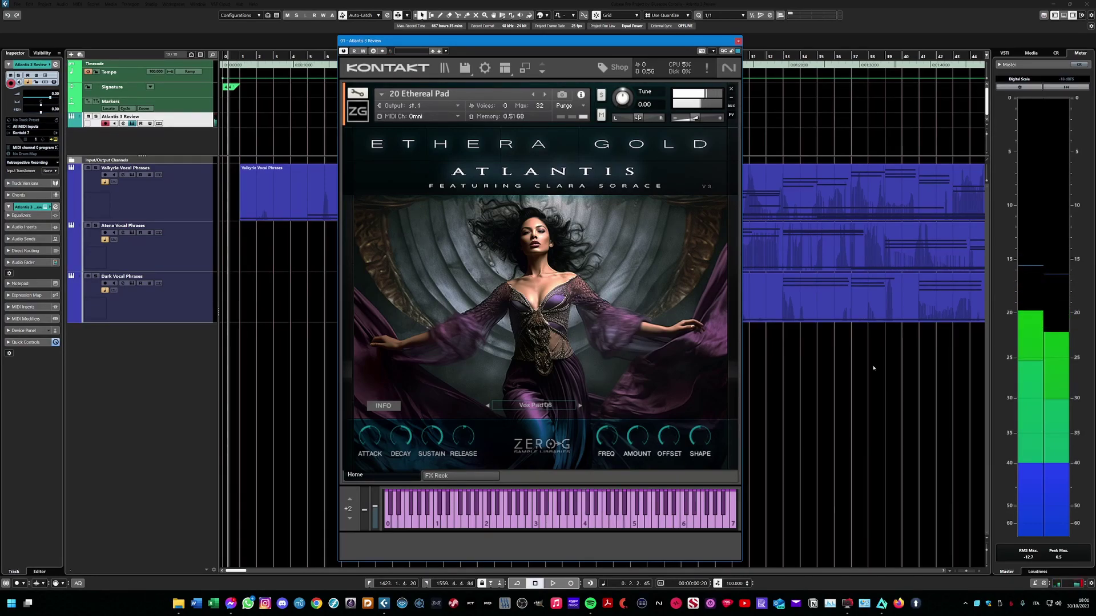
- Switch 20 Ethereal Pad to Vox Pad 23, followed by Vox Pad 25
click(536, 405)
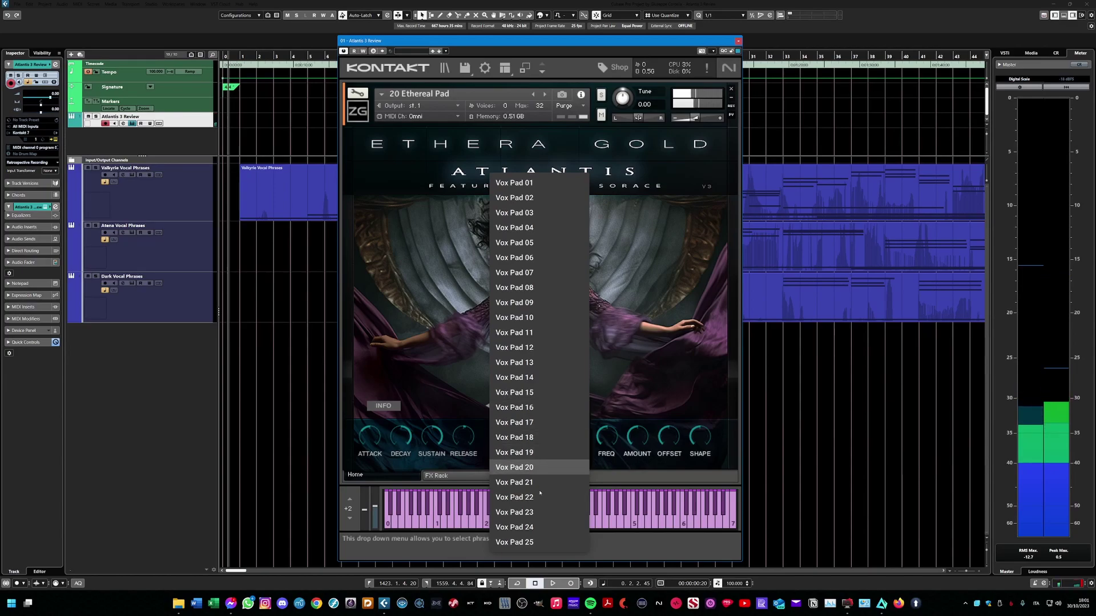
click(533, 511)
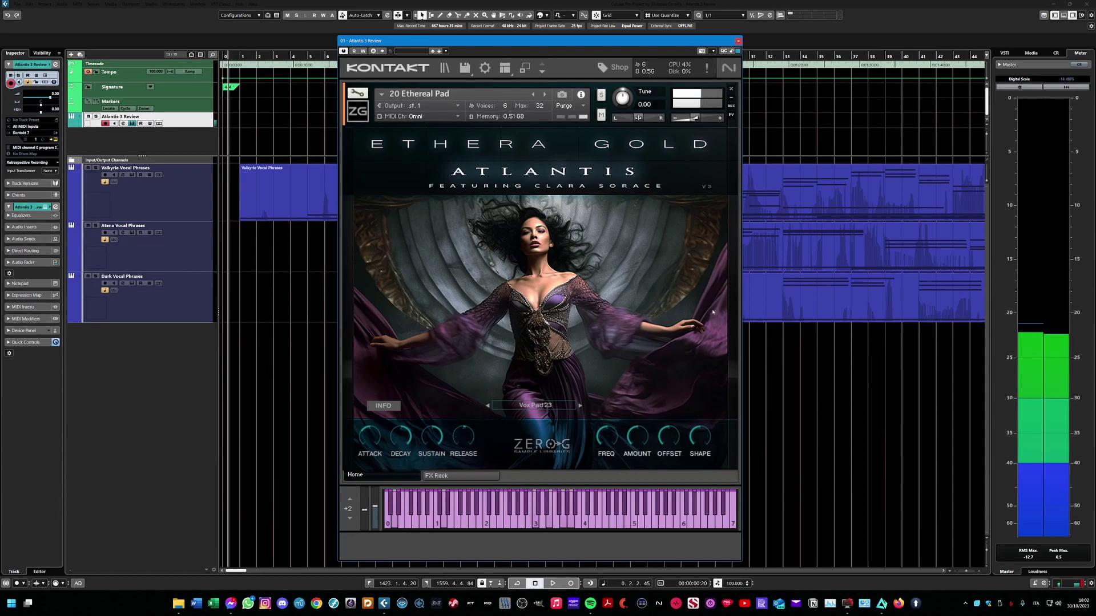
click(541, 405)
click(516, 542)
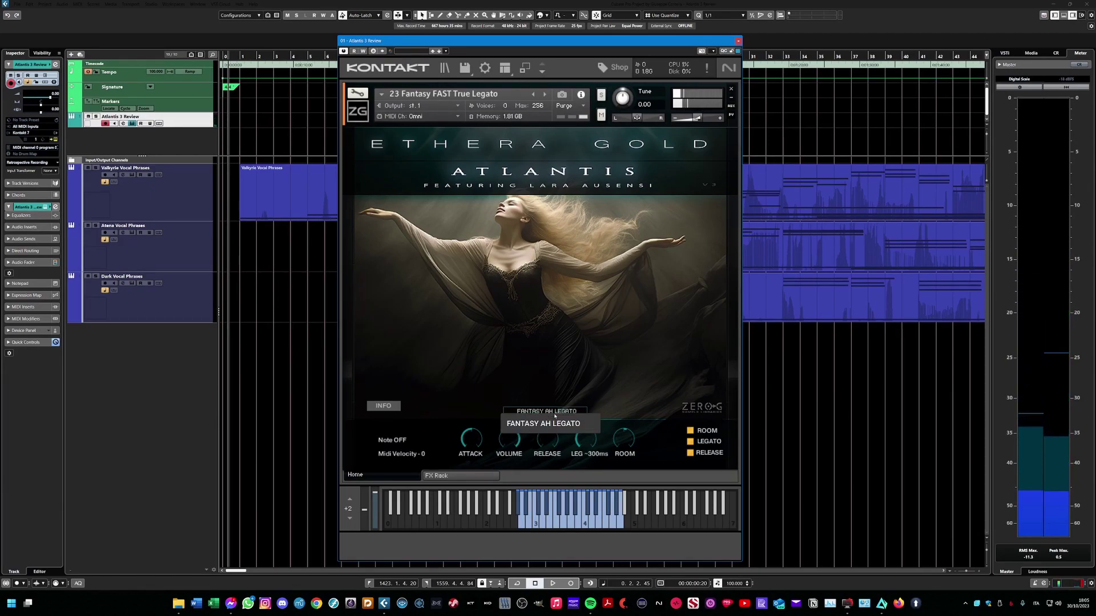
- View the singer and credits information of 23 Fantasy FAST True Legato and close it again
click(383, 407)
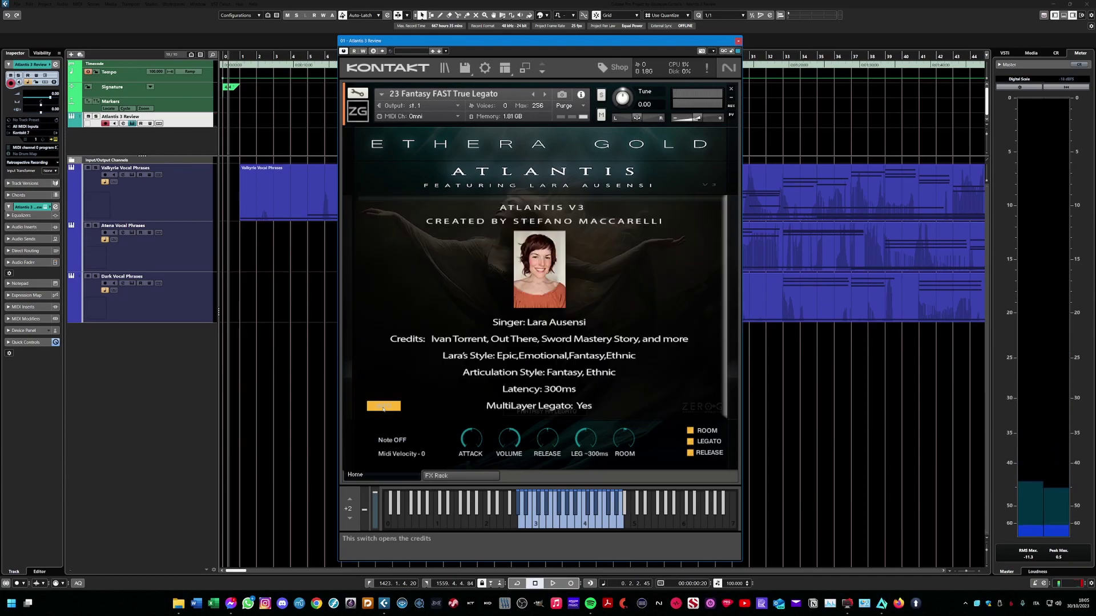
click(383, 407)
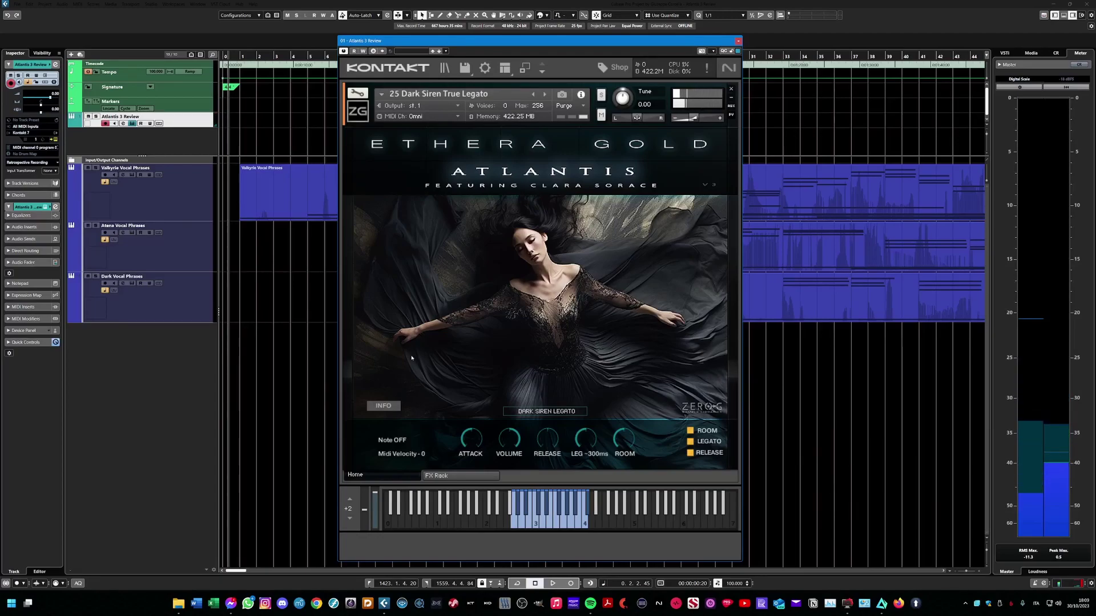
- Advance to 27 Venezia True Legato and change its reverb to Space Hall, followed by Horns Plate
key(Right)
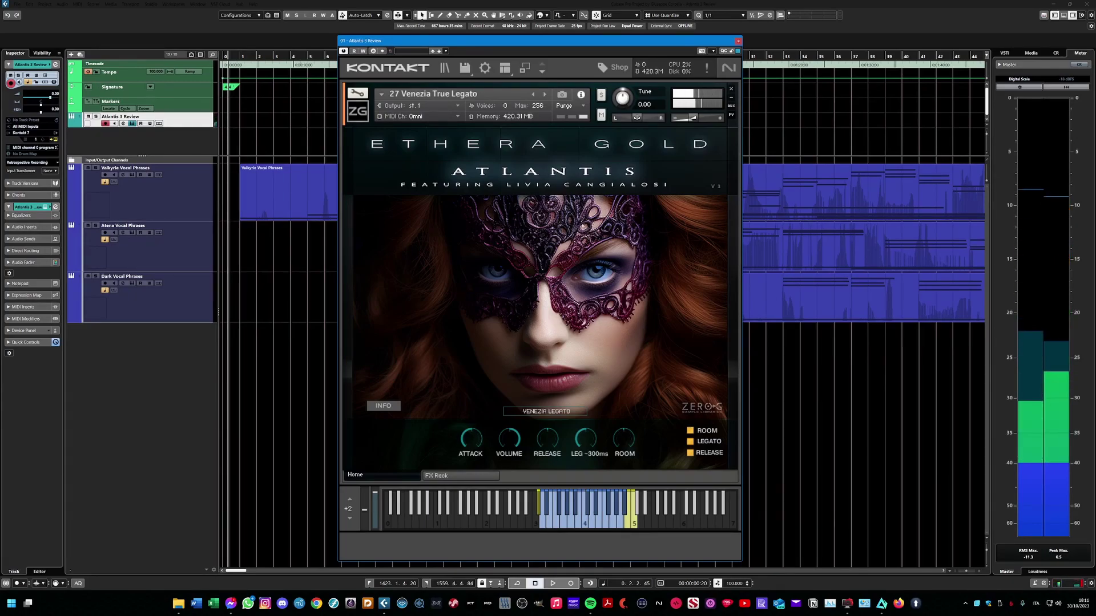
click(479, 475)
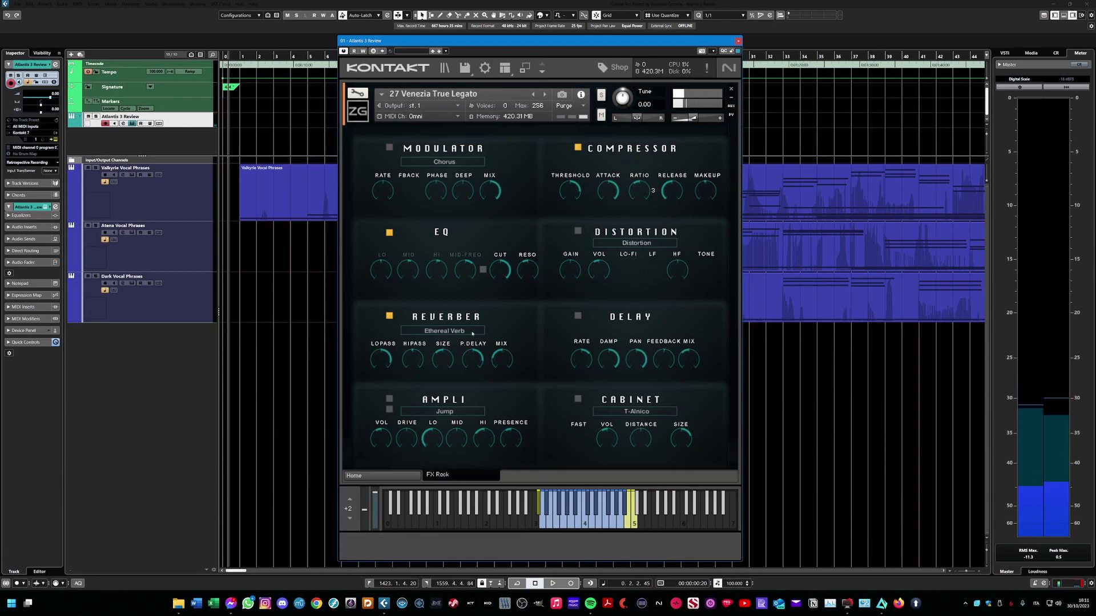
click(444, 331)
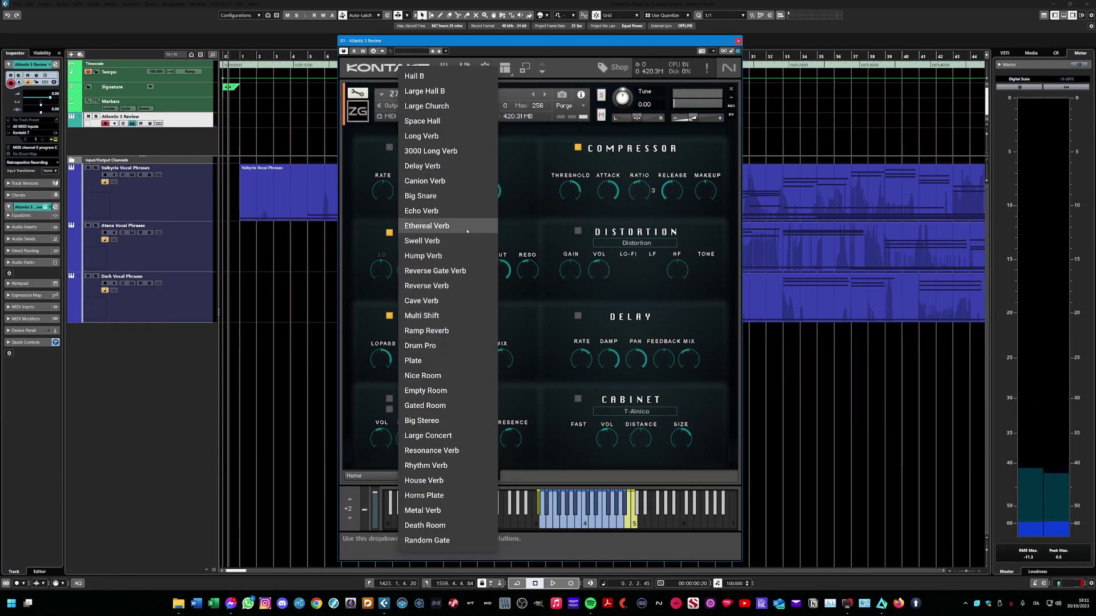
click(433, 121)
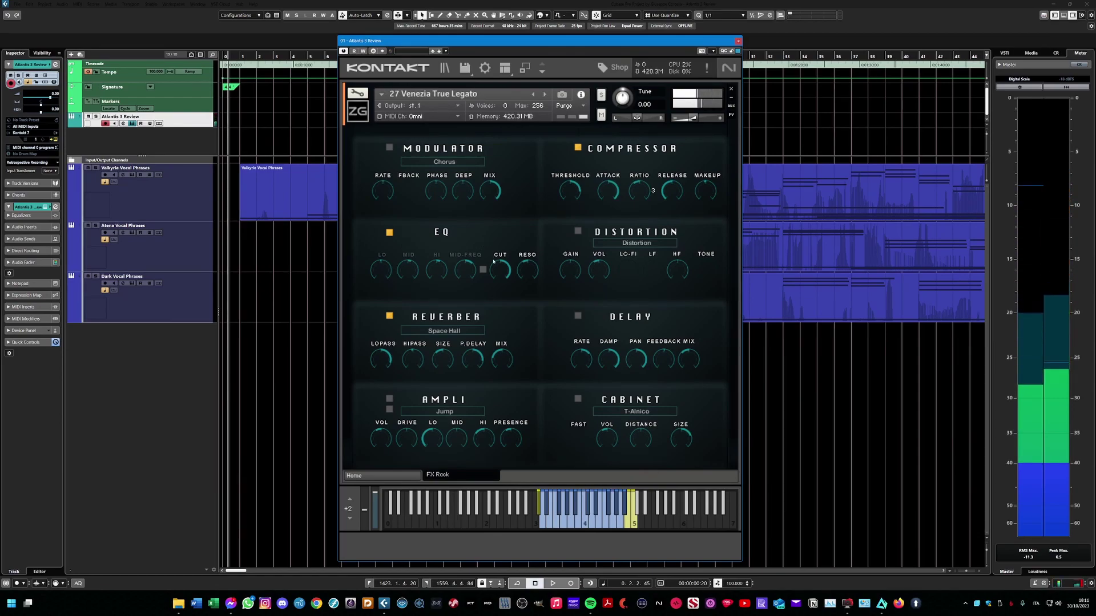
click(444, 331)
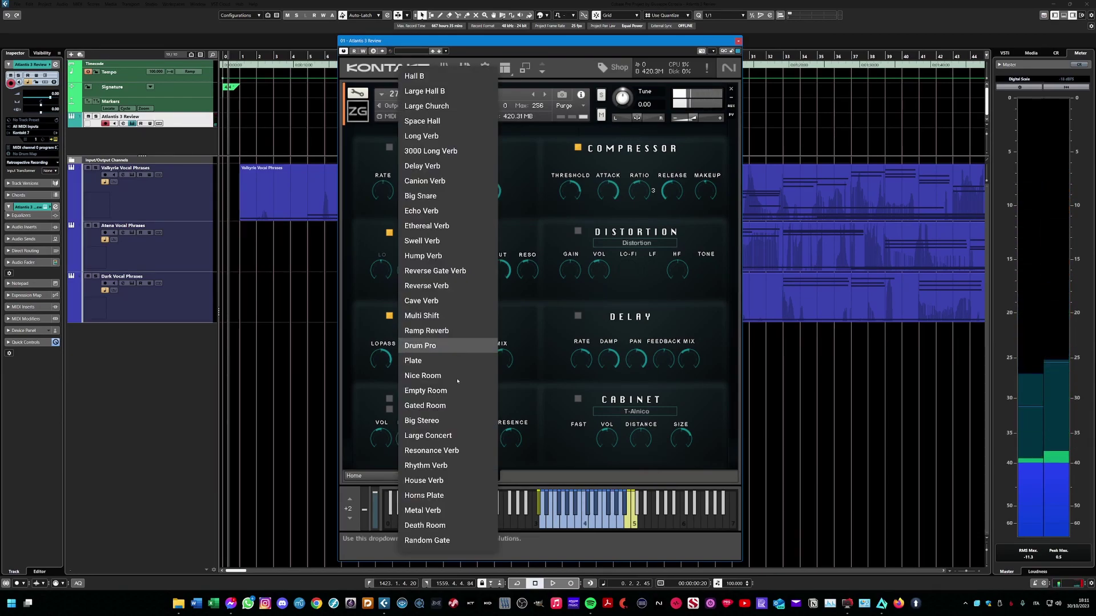
click(443, 496)
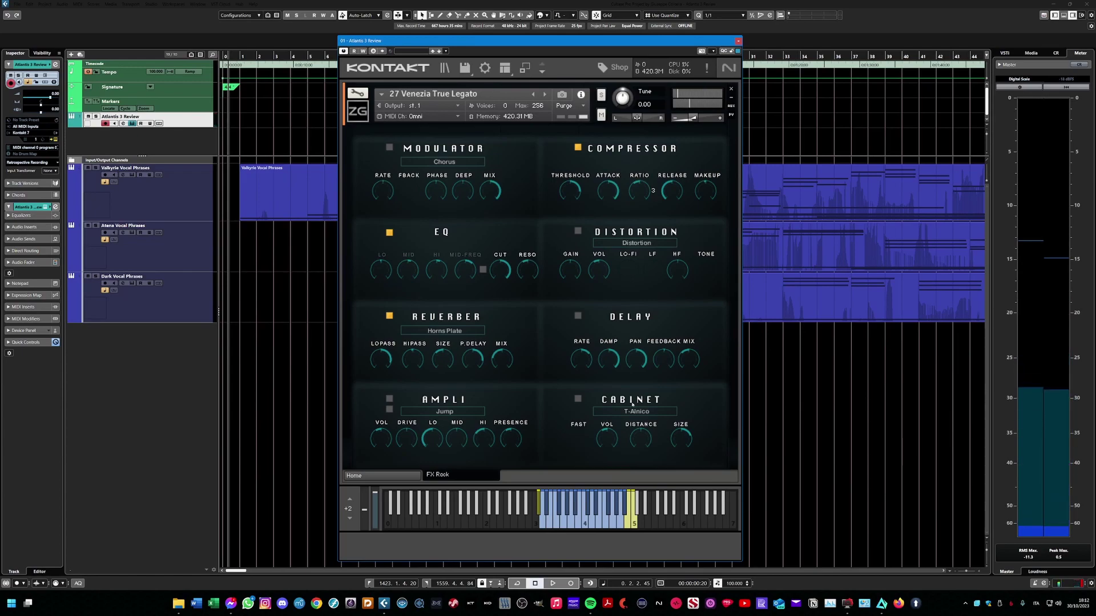
- Advance to 29 Valkyrie Vocal Phrases and switch it to Valkyrie 06 - Dm 110 BPM, followed by Valkyrie 08 - Am 110 BPM
key(Right)
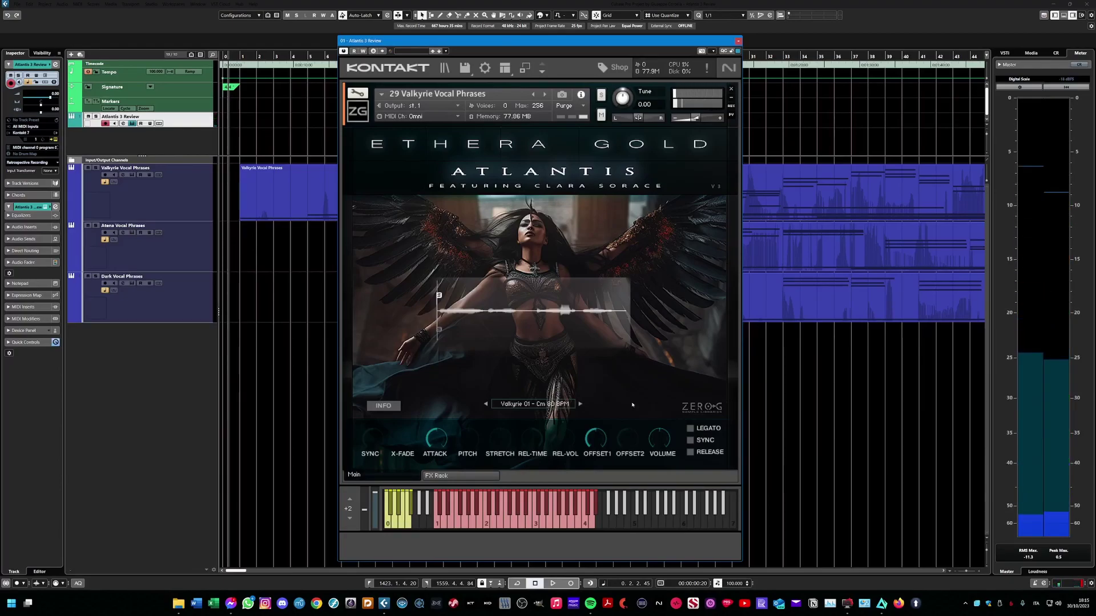
click(536, 404)
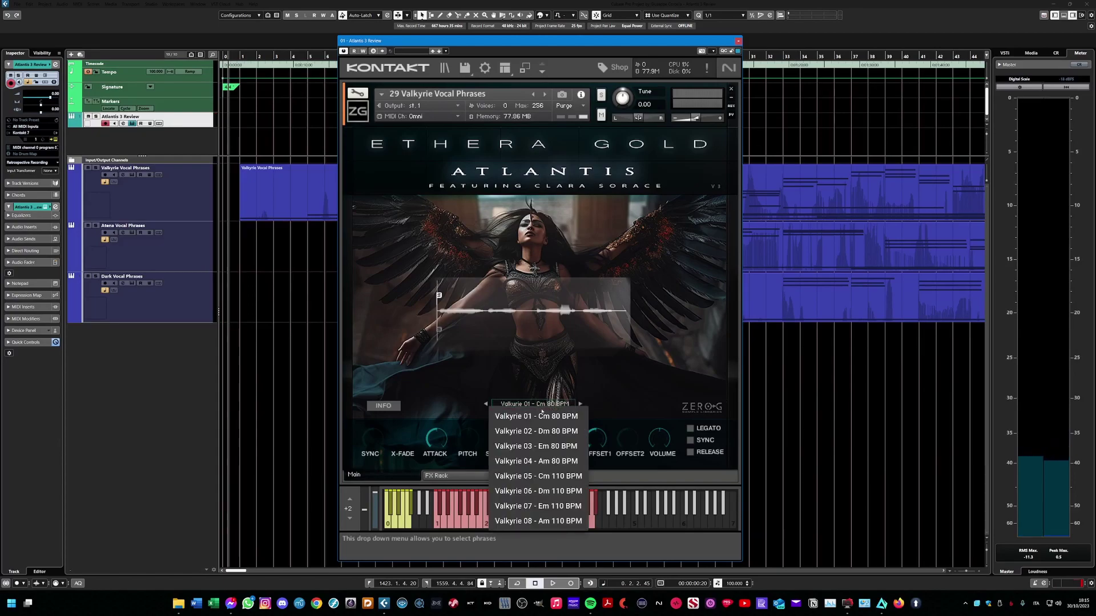
click(541, 491)
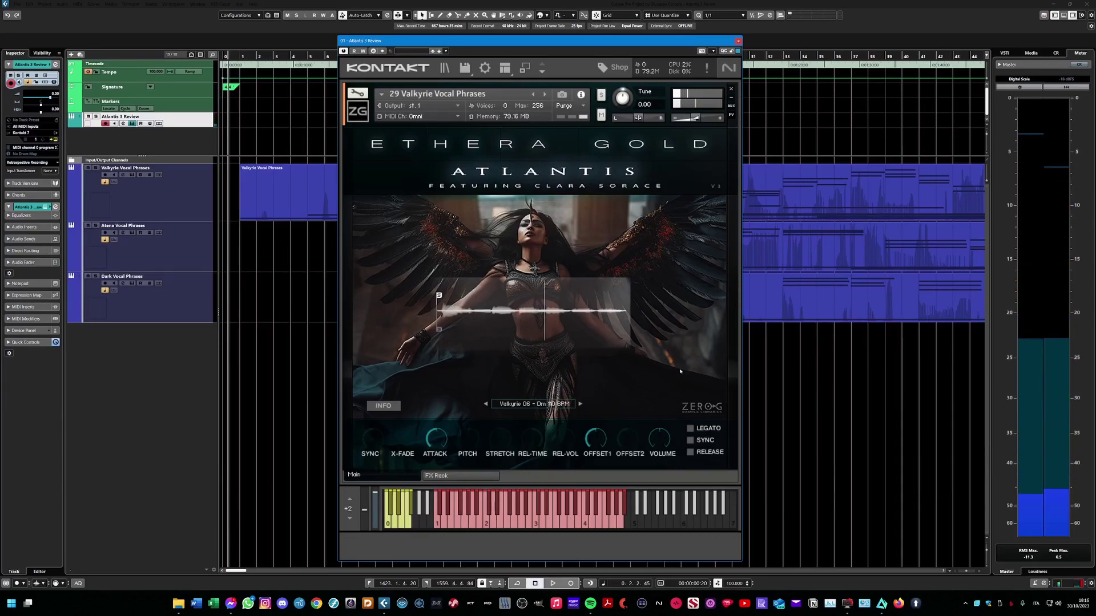
click(534, 403)
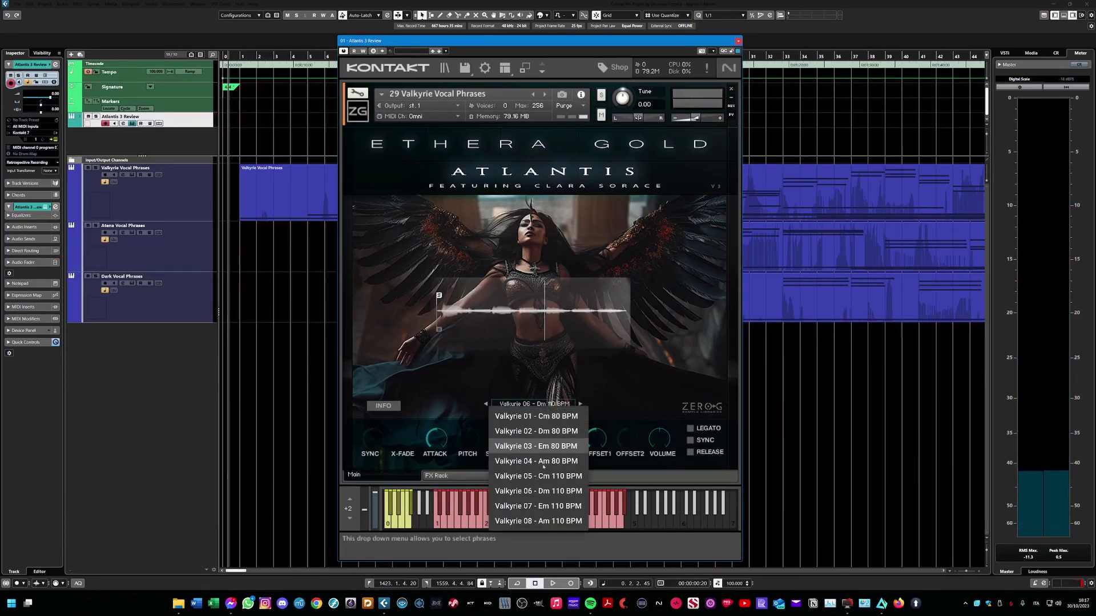
click(545, 521)
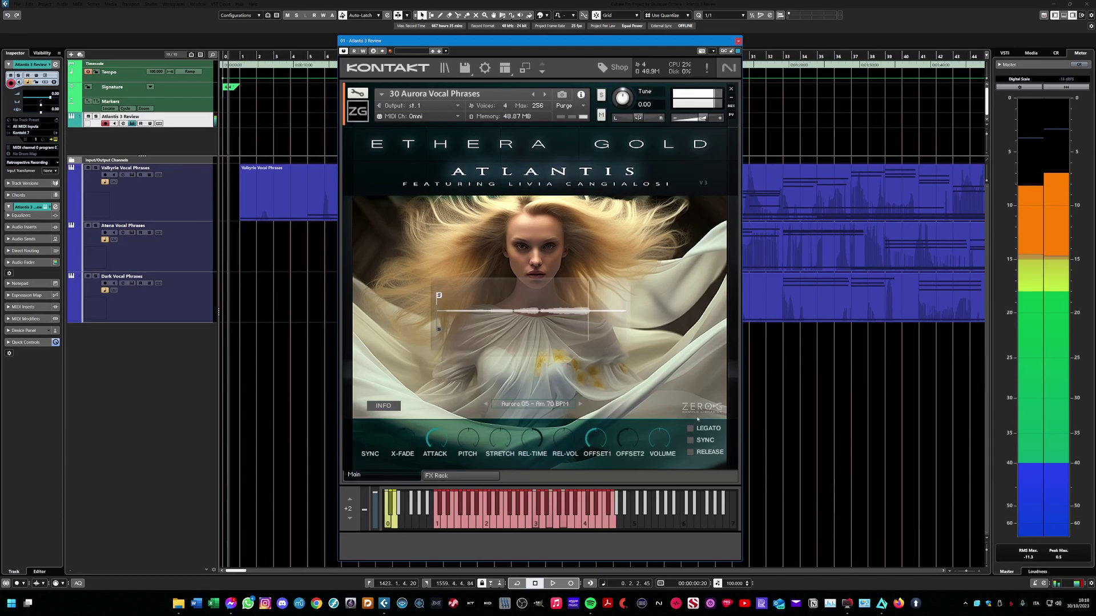
- Switch 30 Aurora Vocal Phrases to the phrase set Aurora 04 - Gm 70 BPM
click(539, 405)
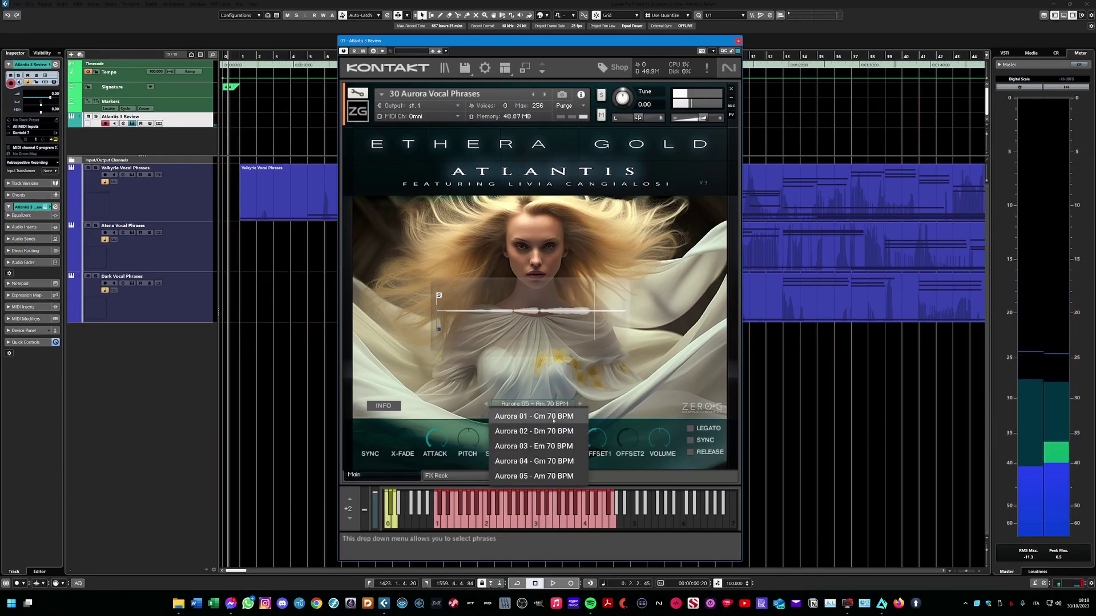
click(558, 463)
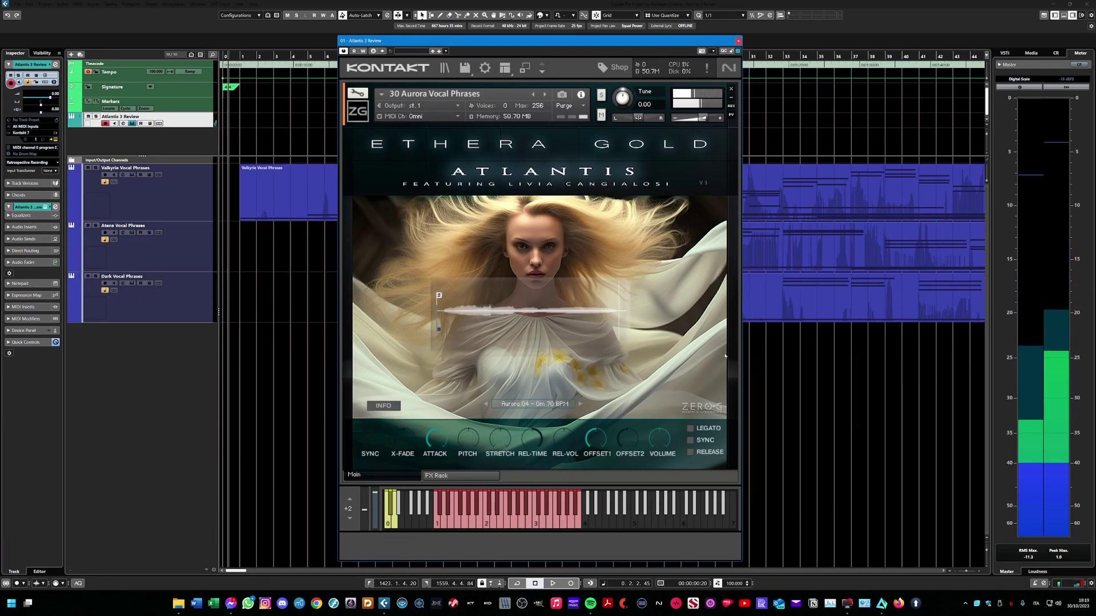
- Load the next instrument, 31 Hybrid Vocals, and turn on its XY pad
key(Right)
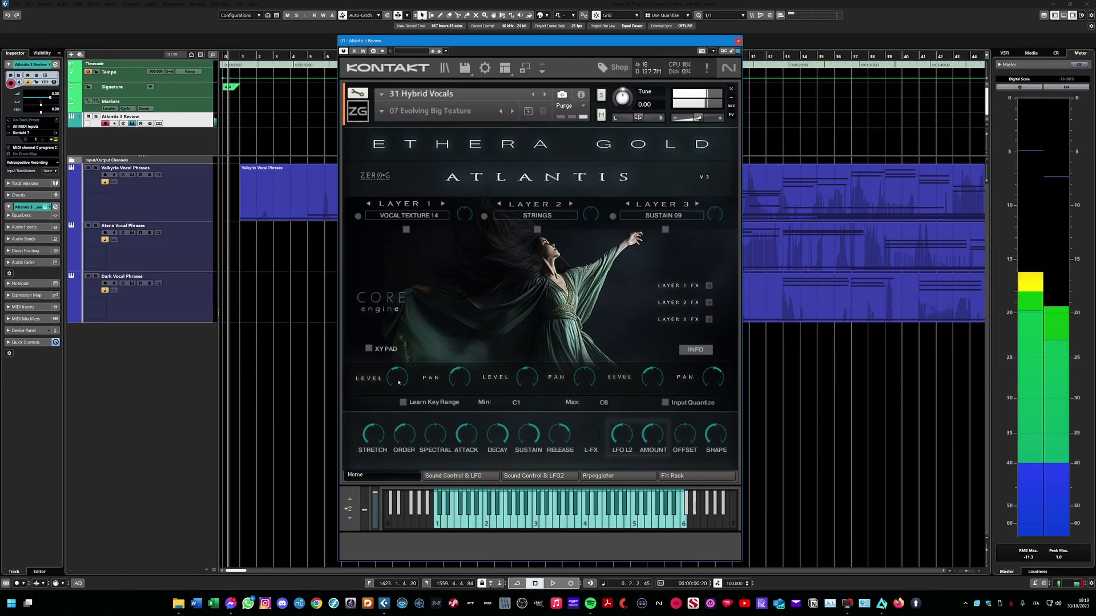
click(368, 348)
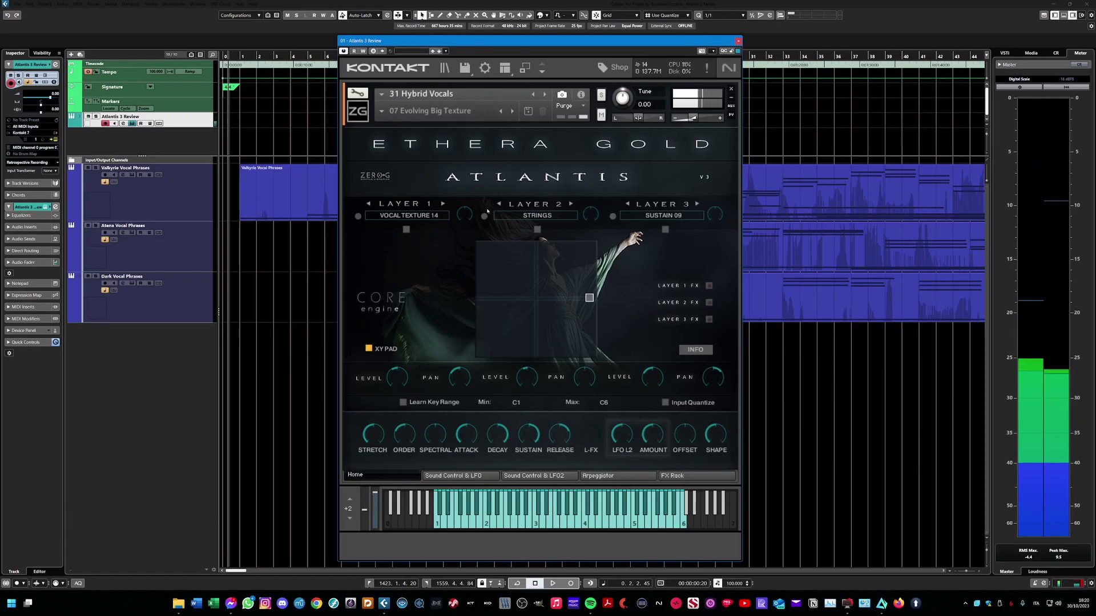
- Load the 00 Starting snapshots 03 Play Me in Am and 09 Chop and Key one after the other in 31 Hybrid Vocals
click(386, 113)
mouse_move(456, 140)
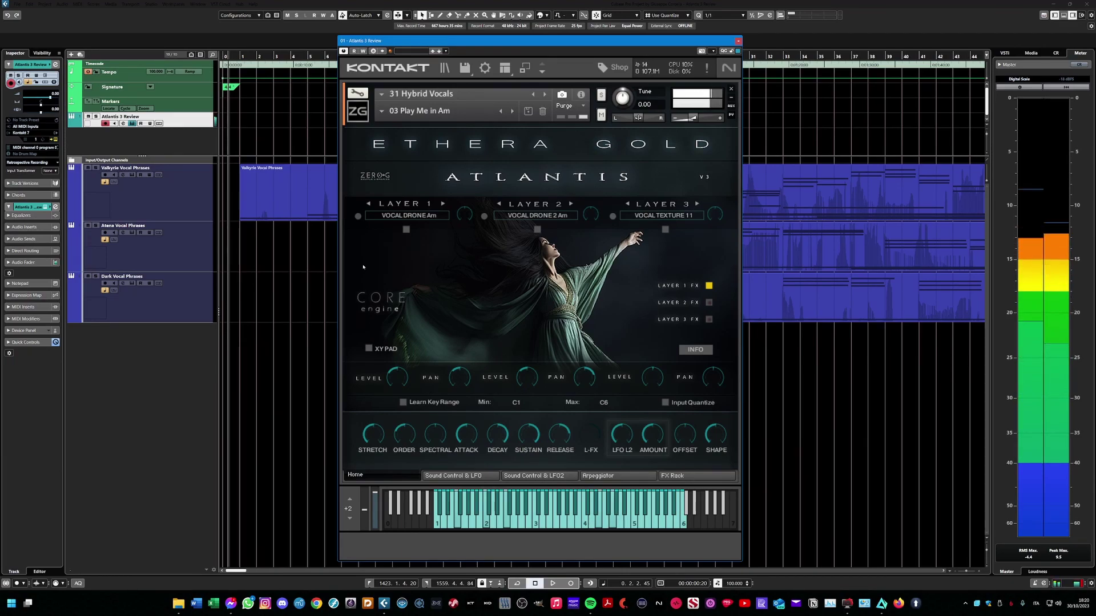
click(381, 110)
mouse_move(434, 155)
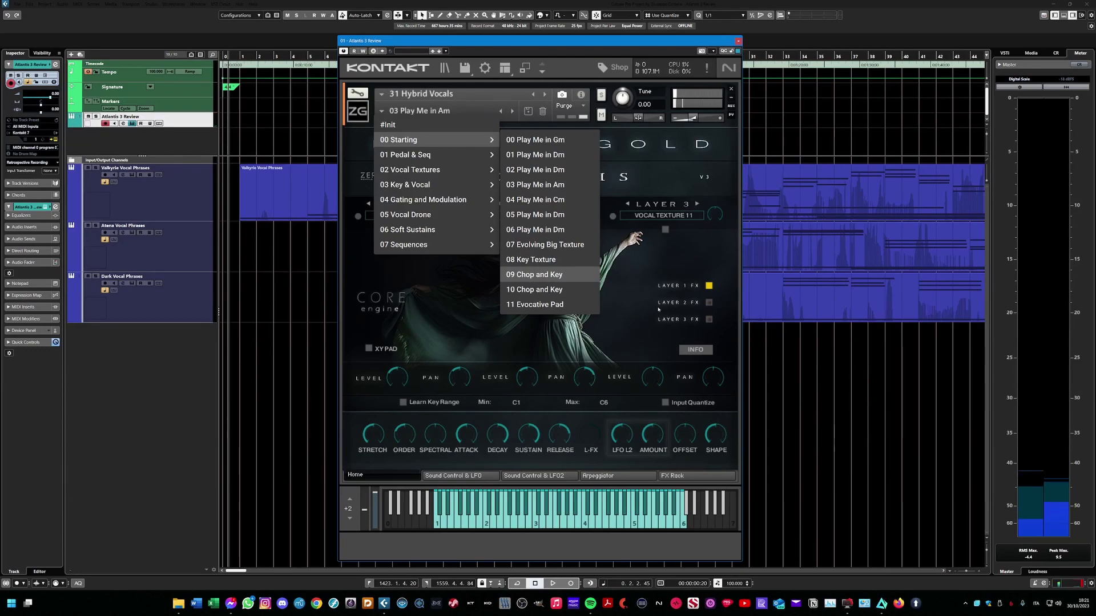
click(534, 275)
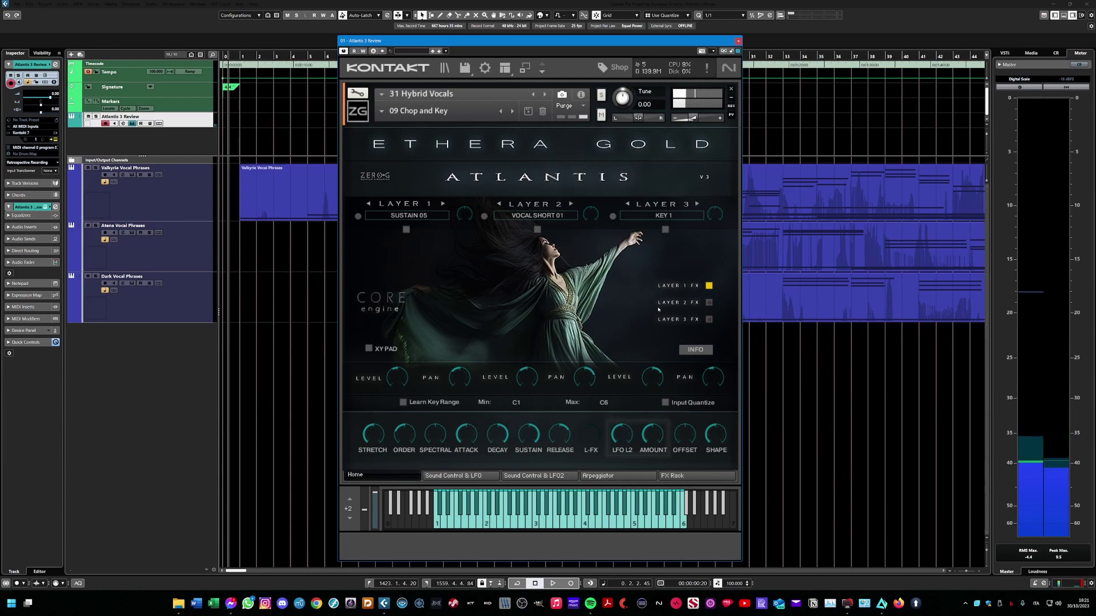
- Load the 01 Pedal & Seq snapshot 05 Arrival Pedal in 31 Hybrid Vocals, followed by 17 Arrival Pedal
click(377, 110)
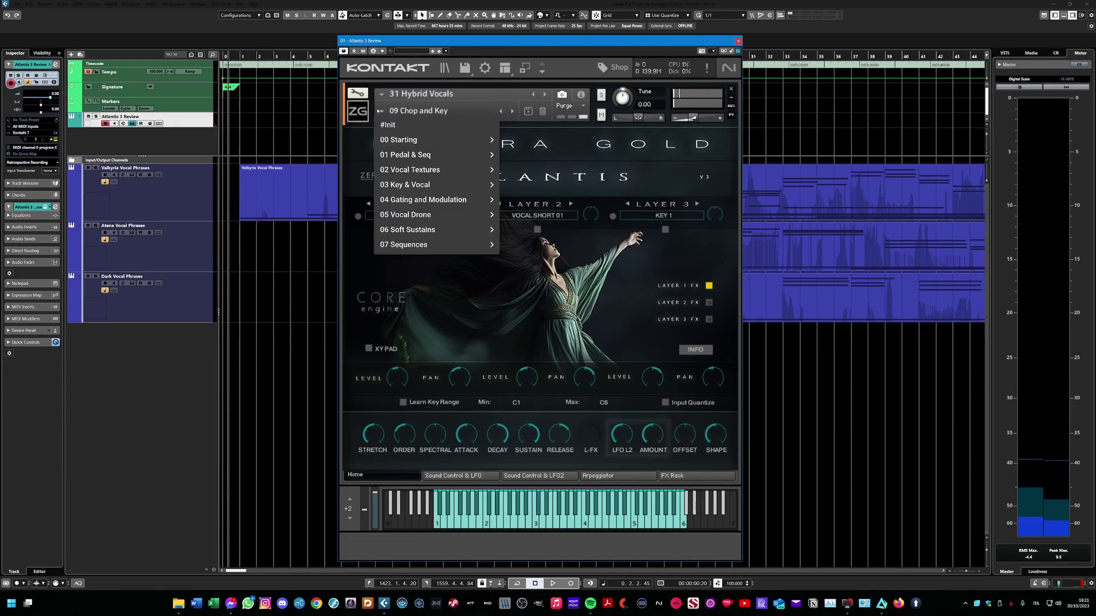
mouse_move(434, 155)
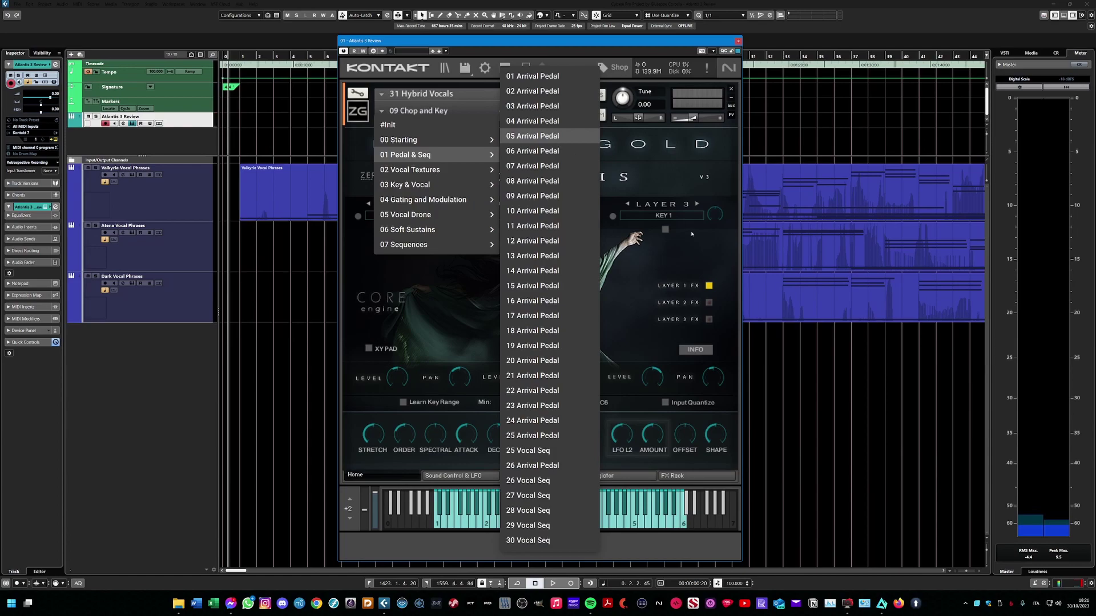
click(532, 136)
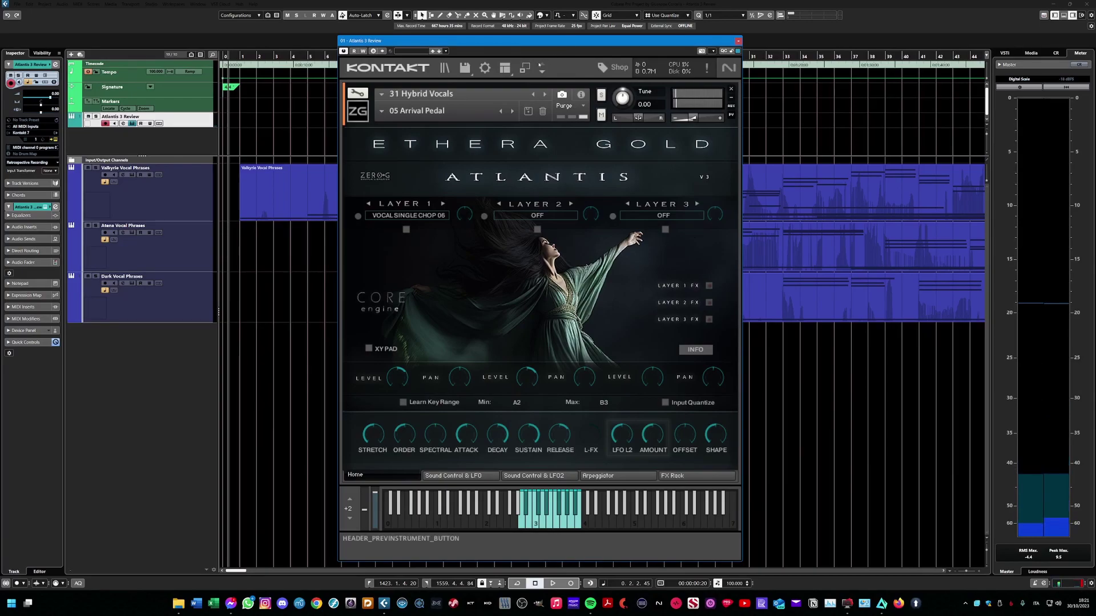
click(391, 111)
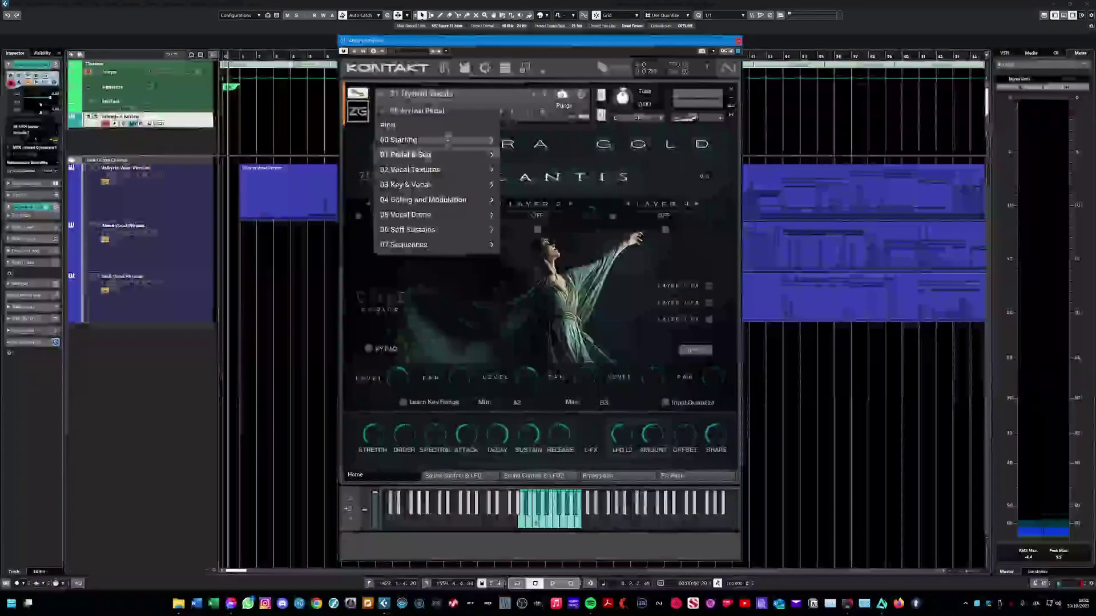
mouse_move(470, 155)
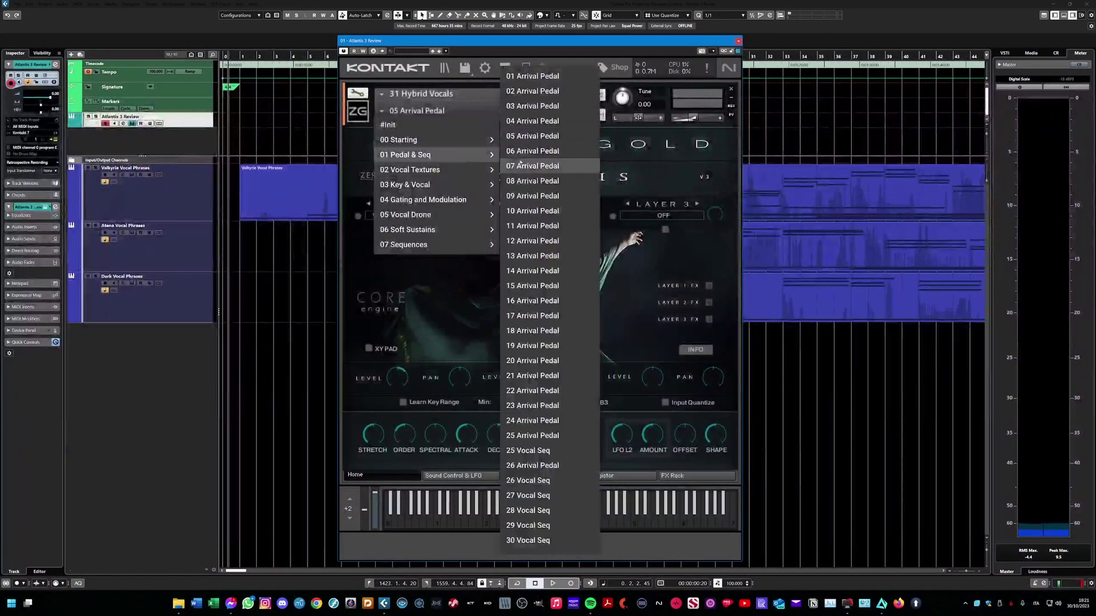
click(532, 316)
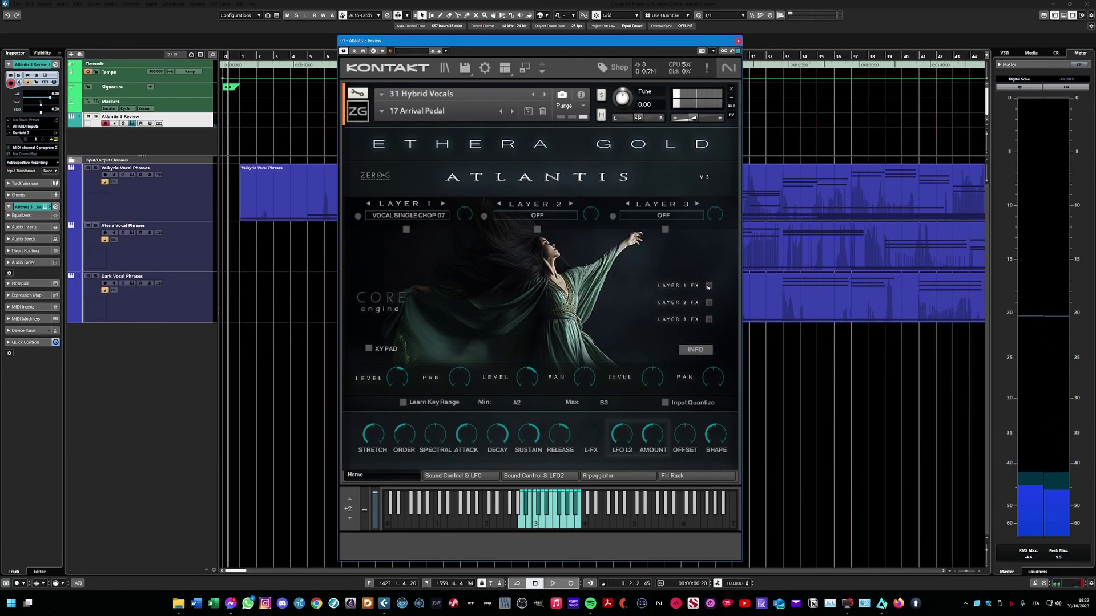
- Load the 01 Pedal & Seq snapshot 28 Vocal Seq, followed by the 02 Vocal Textures snapshot 07 Vocal Texture 1 Layer
click(380, 112)
mouse_move(434, 155)
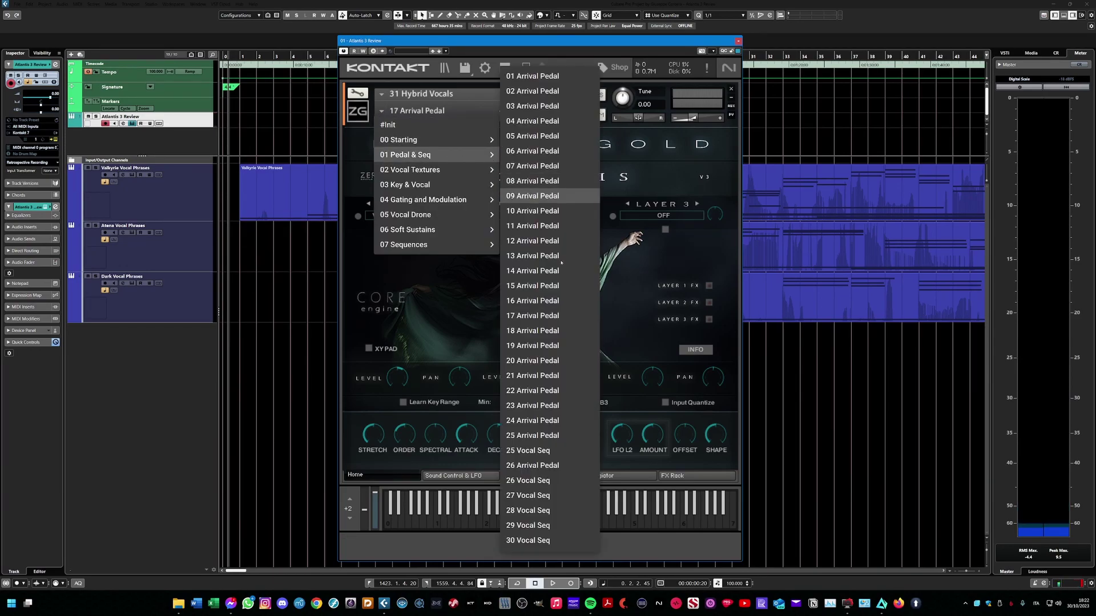
click(528, 510)
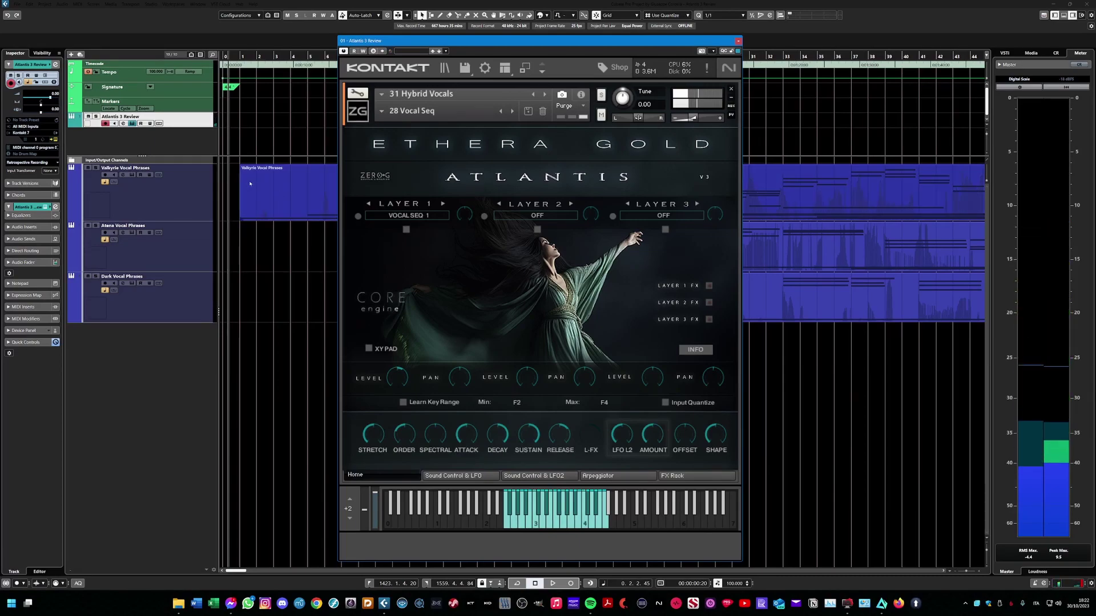
click(379, 113)
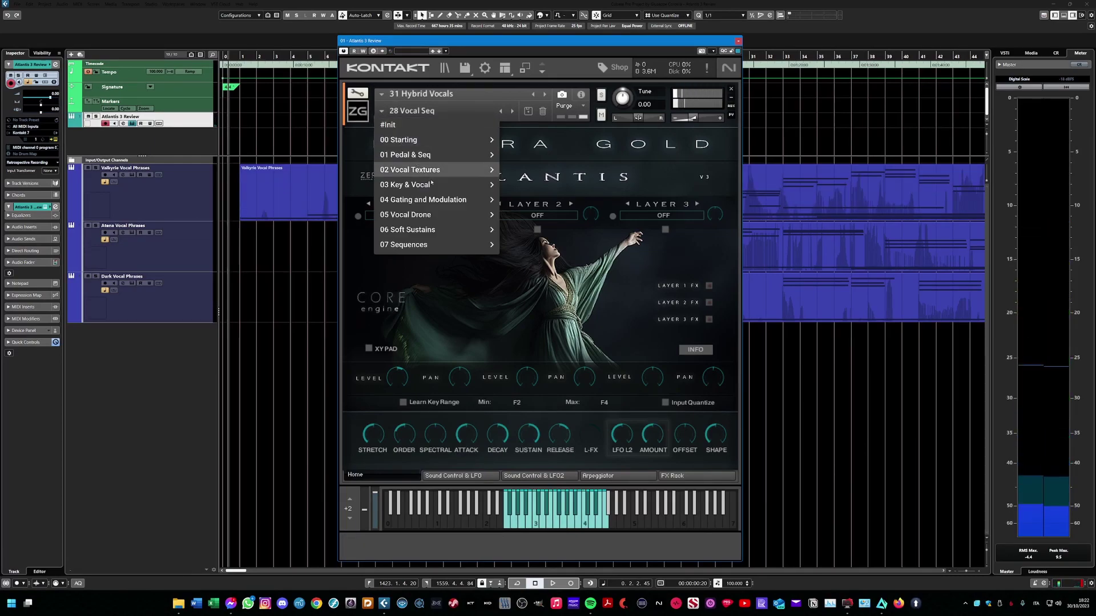
mouse_move(479, 170)
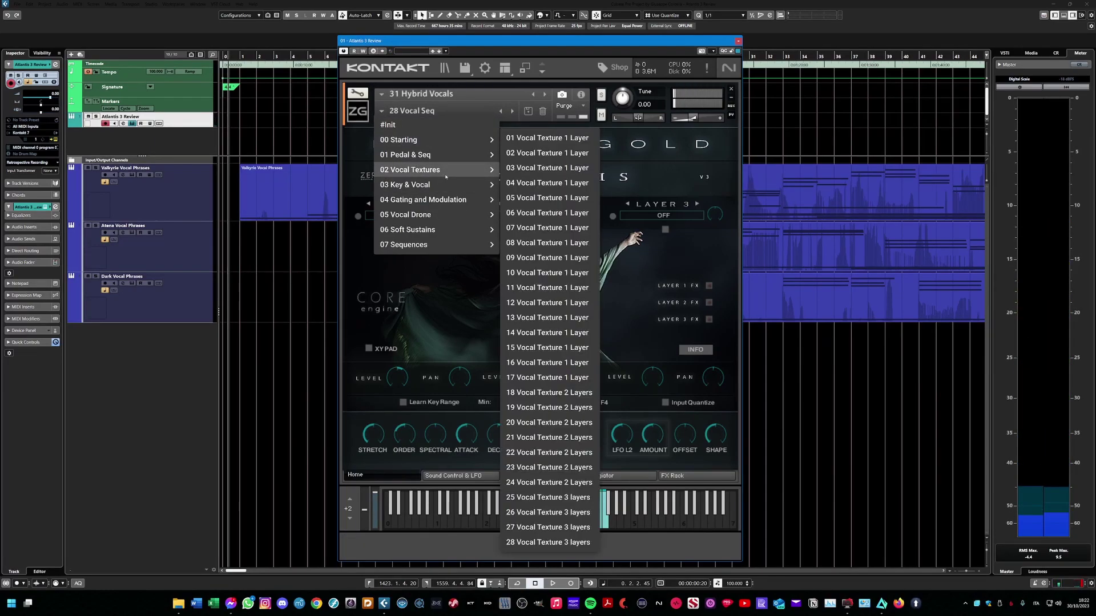
click(627, 229)
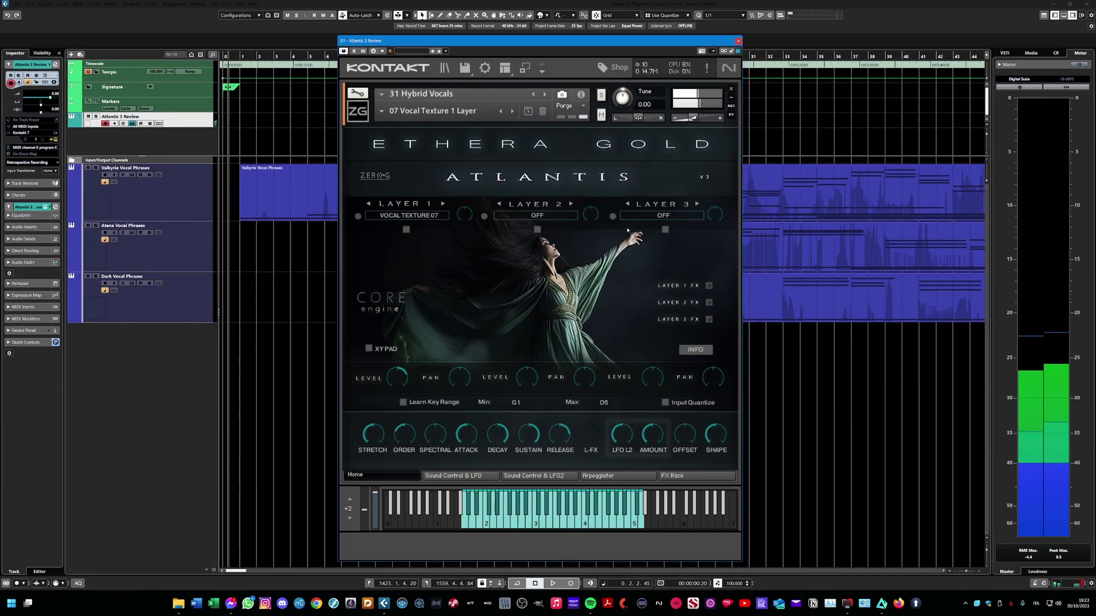
- Load the 03 Key & Vocal snapshot 01 Piano Vocal in 31 Hybrid Vocals
click(394, 110)
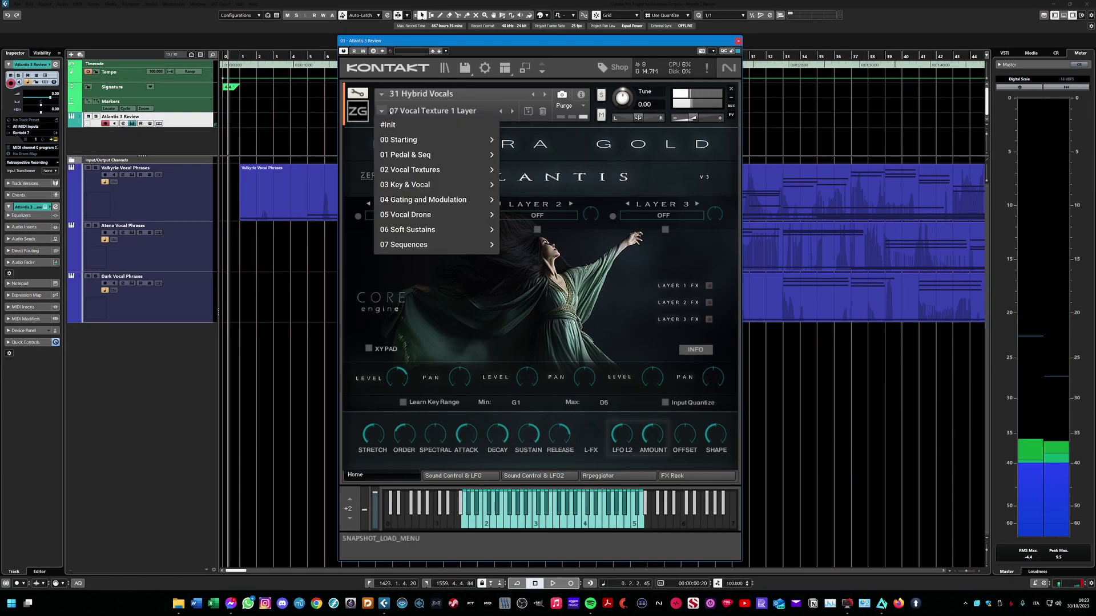
mouse_move(498, 185)
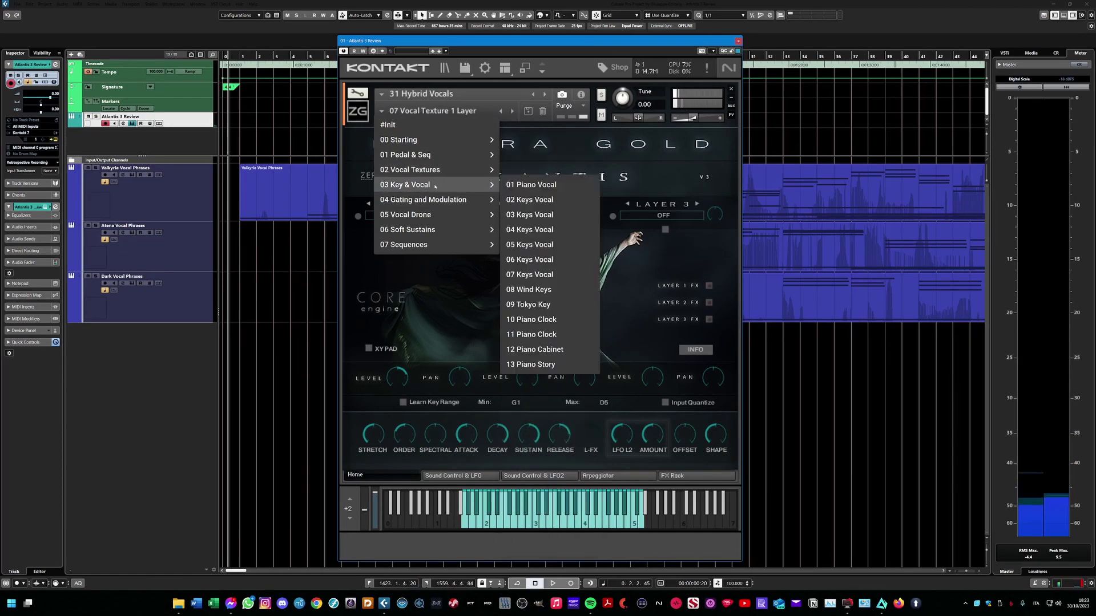
click(561, 185)
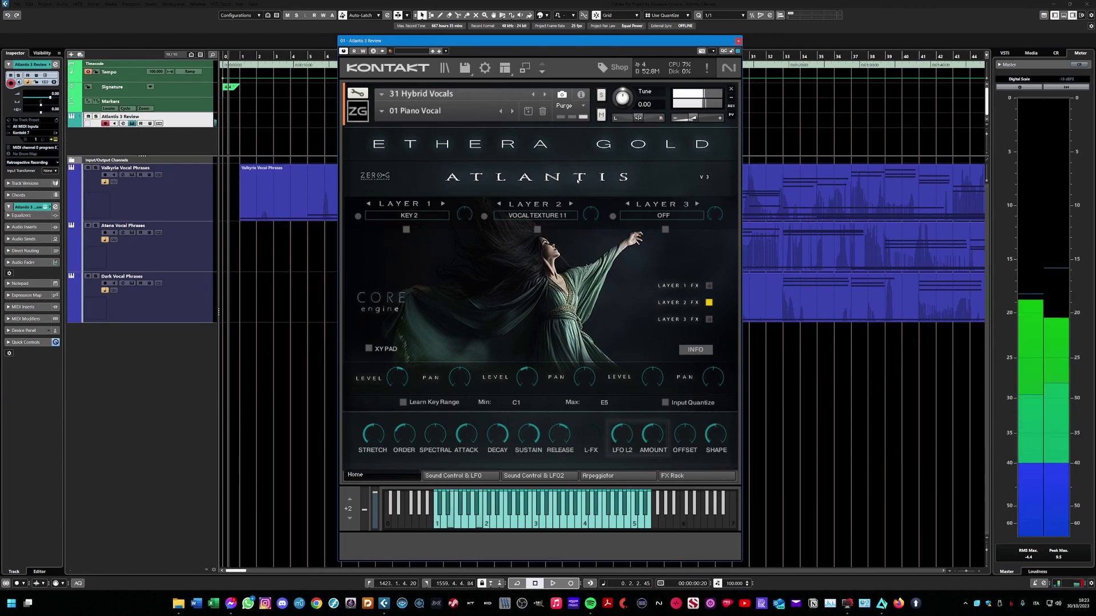
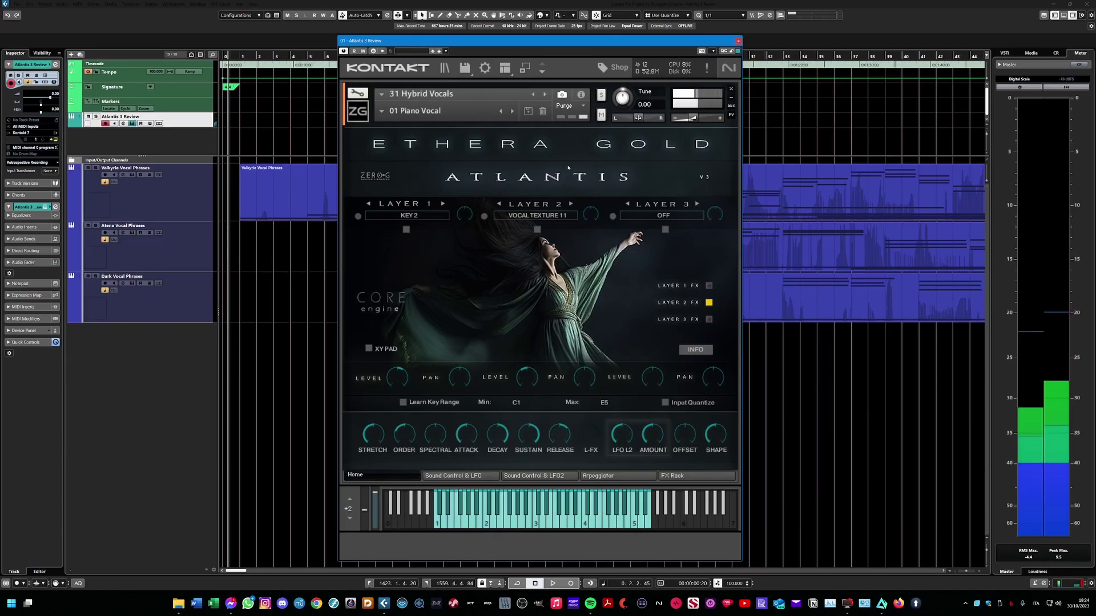
- Set Layer 2 of the Piano Vocal snapshot to VOCAL DRONE 2 Am and Layer 3 to VOCAL TEXTURE 11
click(537, 215)
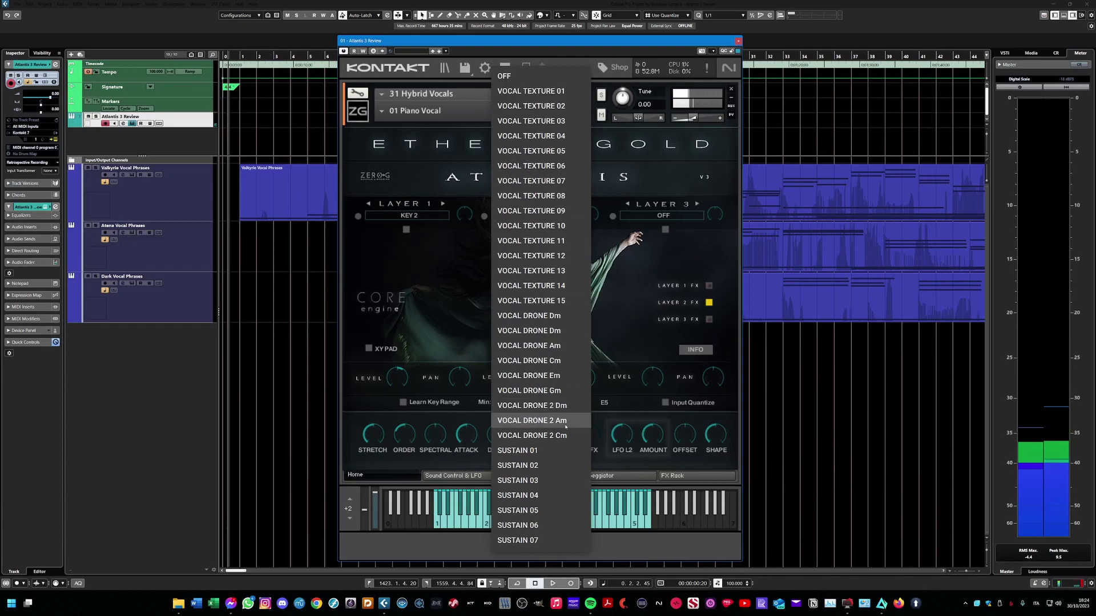
click(534, 422)
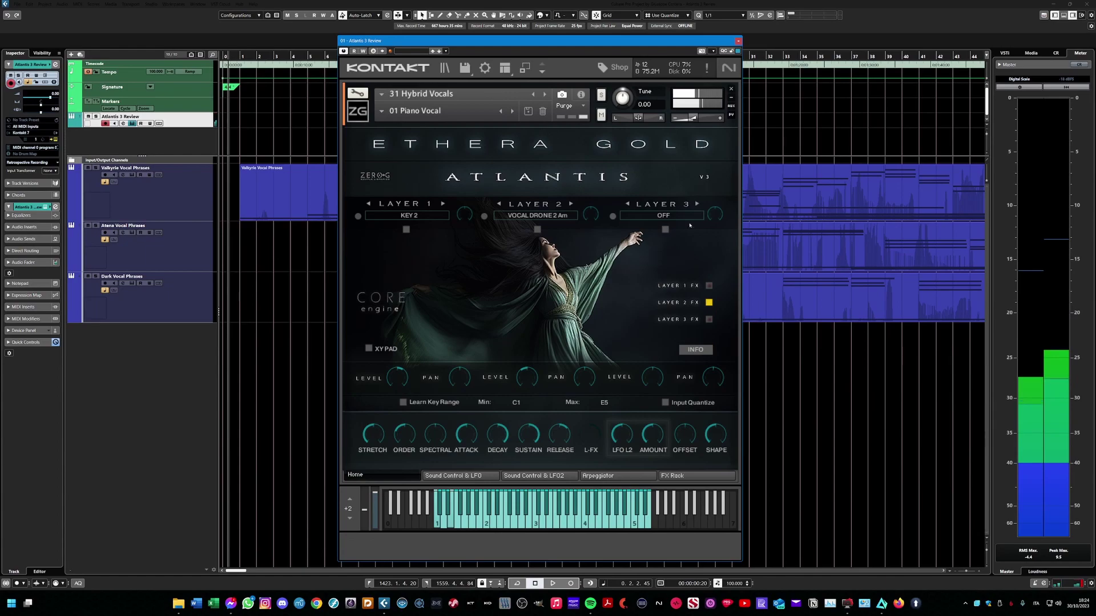
click(688, 216)
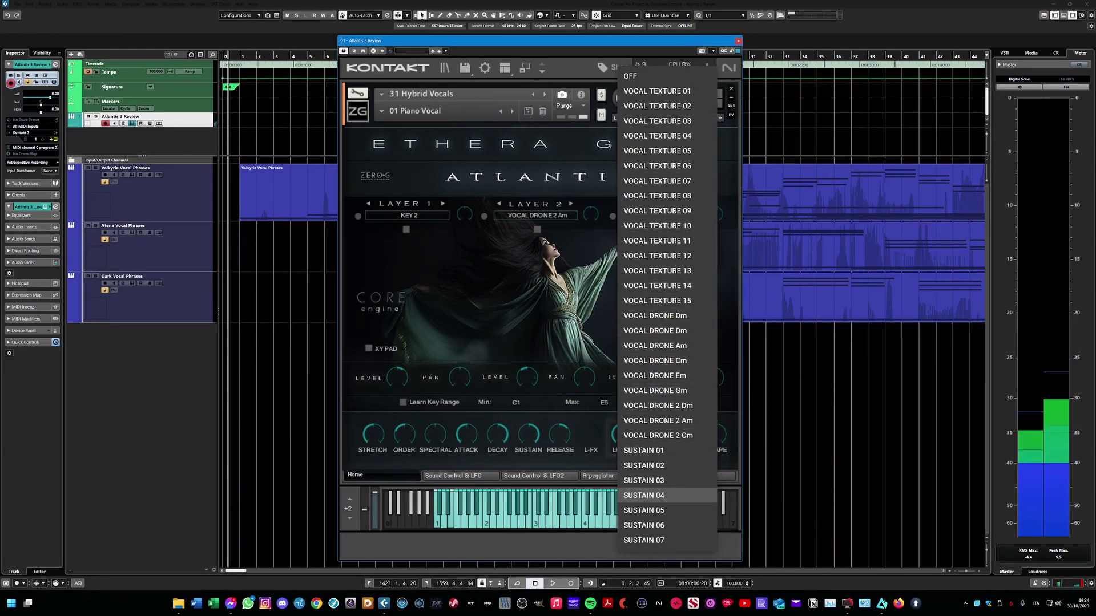
click(682, 241)
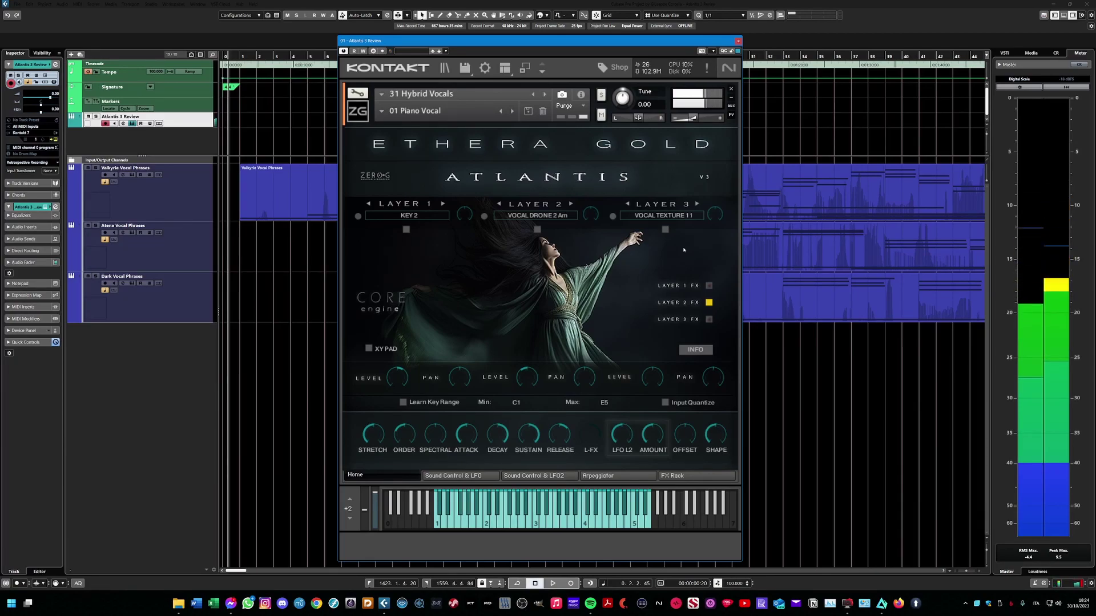
- Load the 03 Key & Vocal snapshots 06 Keys Vocal and 11 Piano Clock one after the other
click(383, 109)
mouse_move(426, 161)
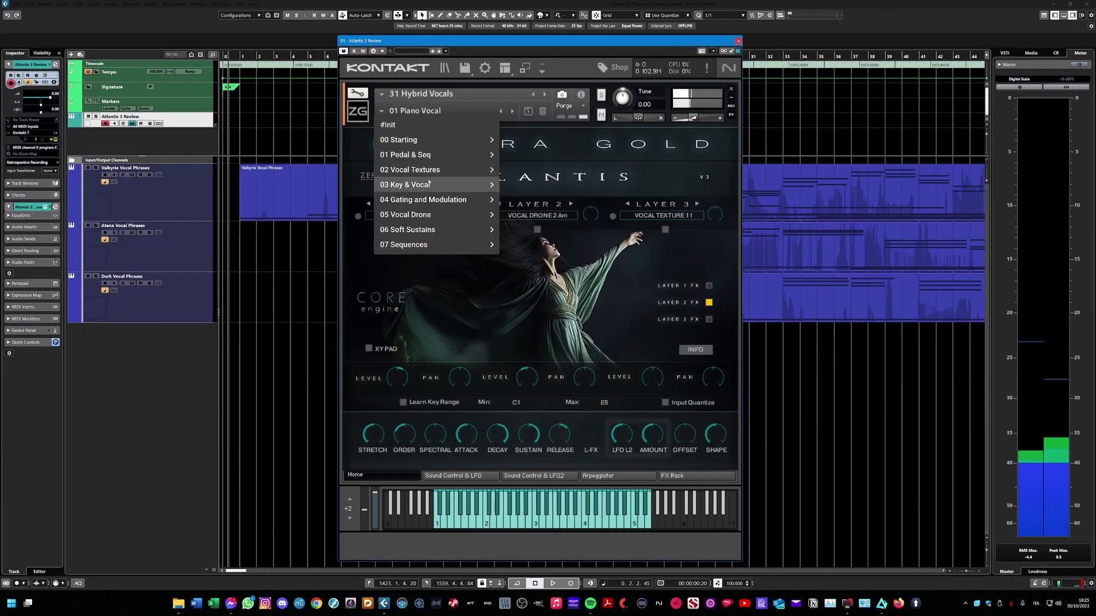
mouse_move(433, 184)
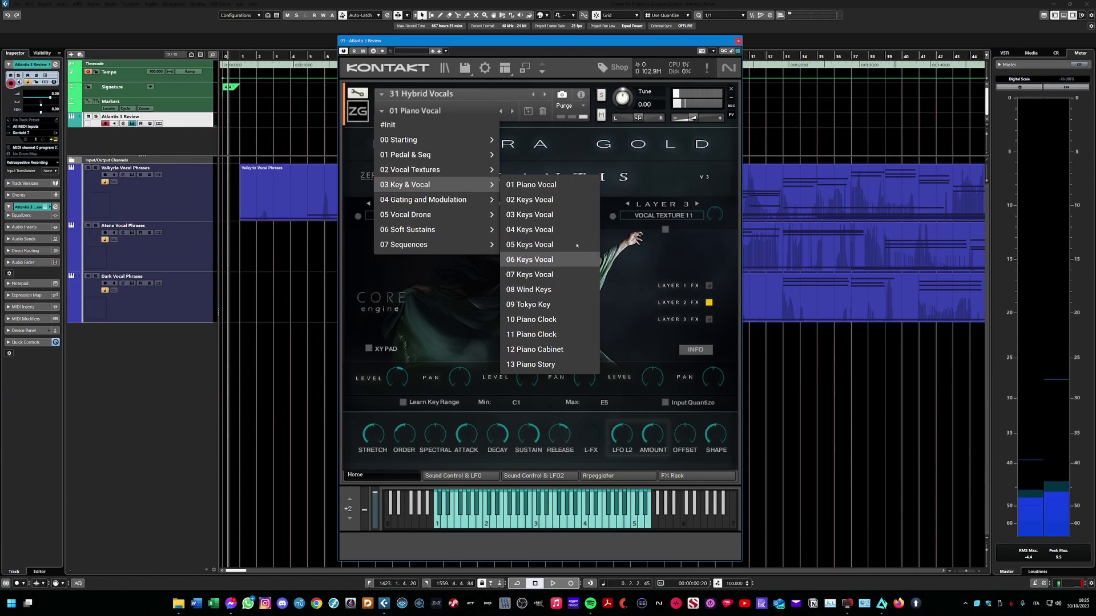
click(575, 258)
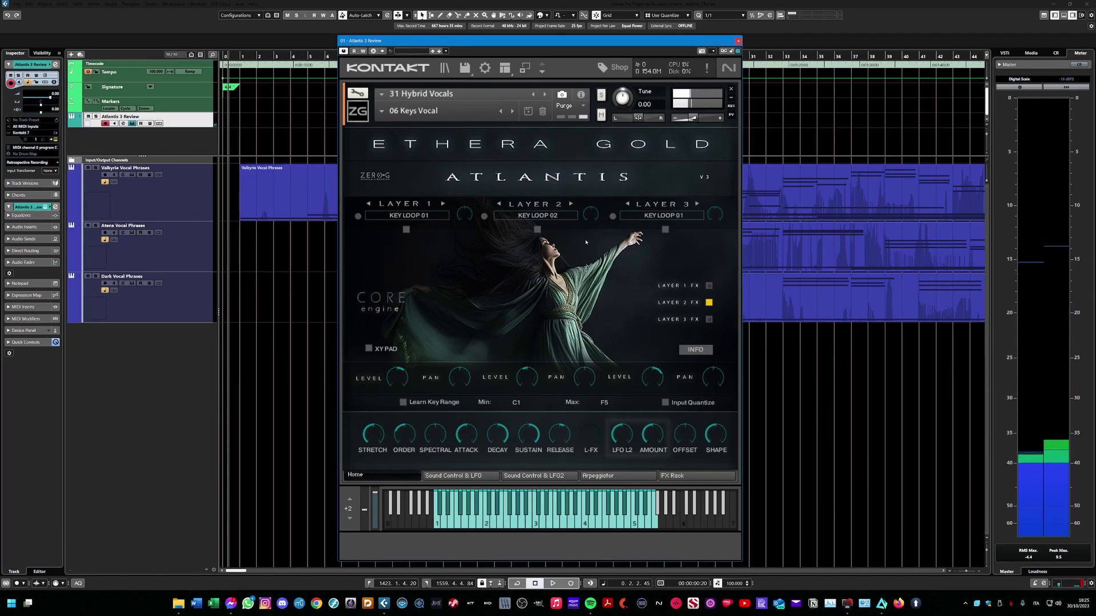
click(386, 114)
mouse_move(434, 185)
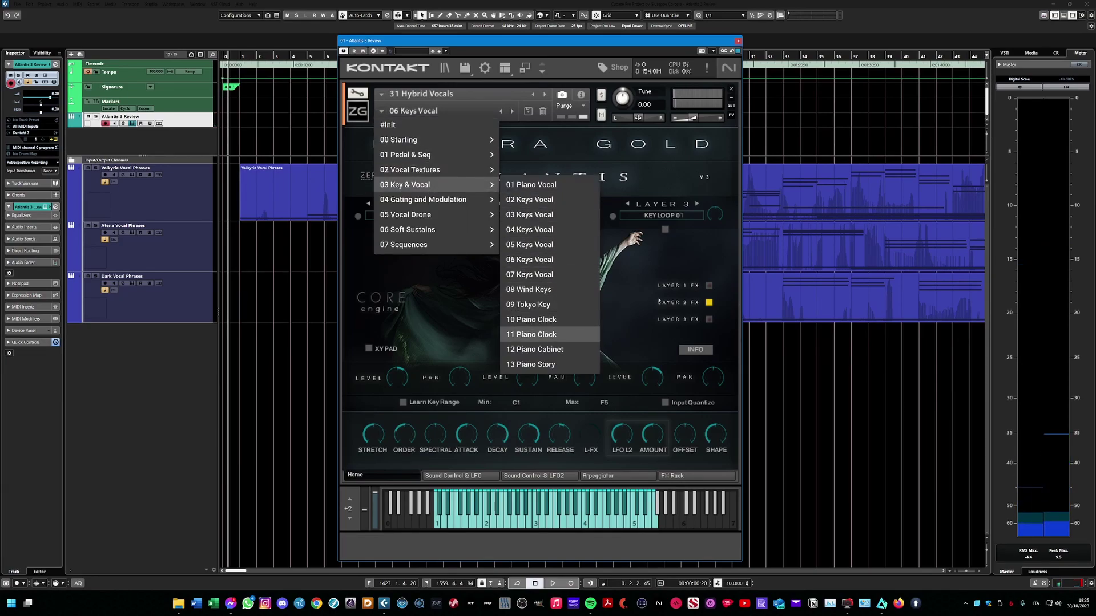
click(531, 335)
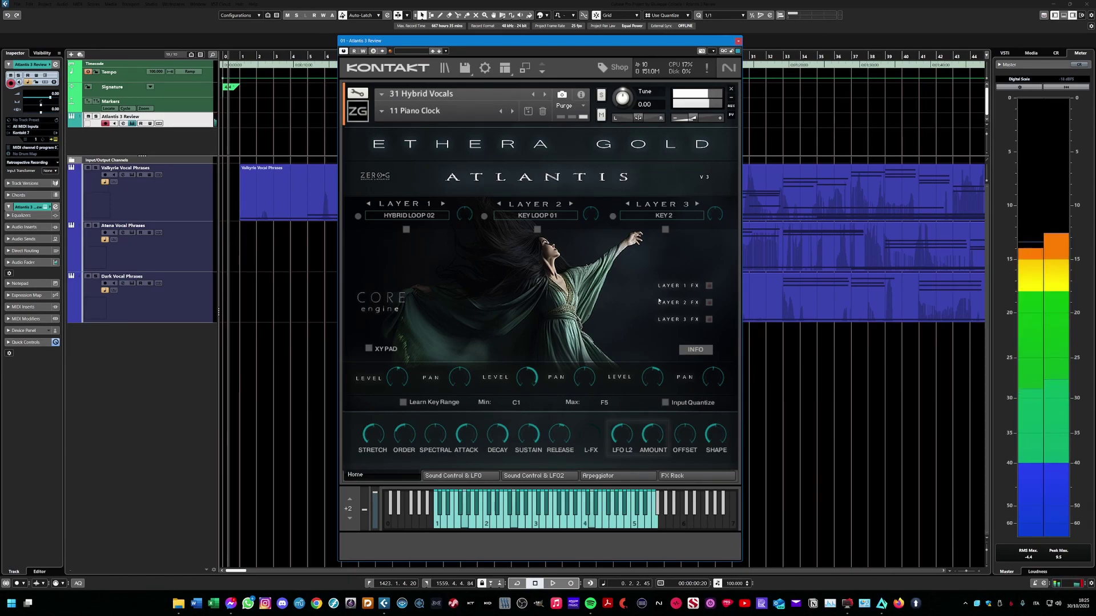
- Load the 04 Gating and Modulation snapshot 03 Gating, followed by 09 Hard Gating
click(389, 112)
mouse_move(435, 206)
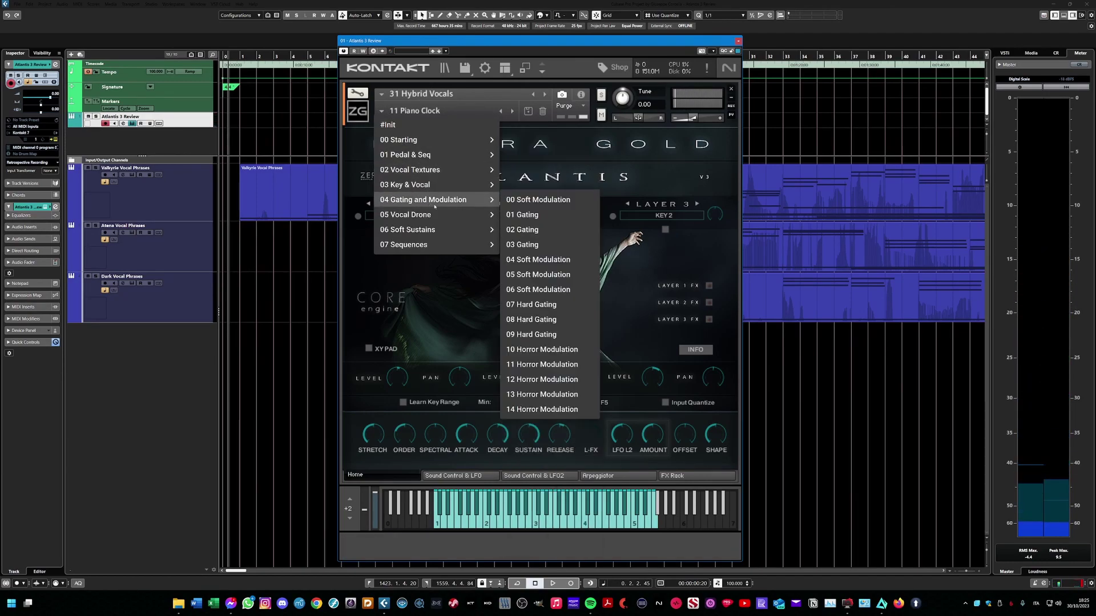
click(556, 250)
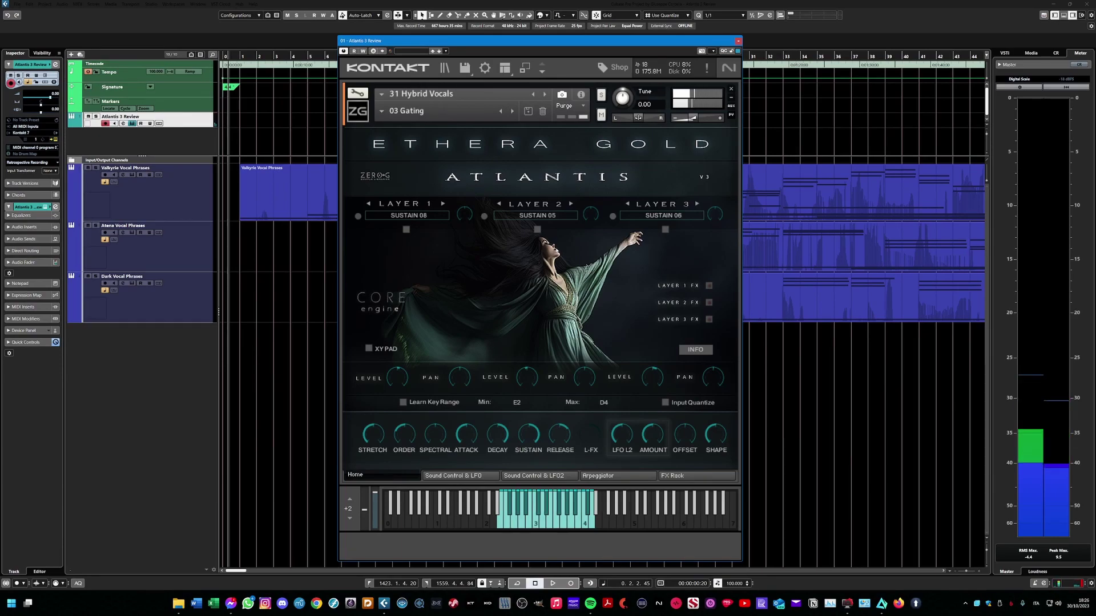
click(395, 112)
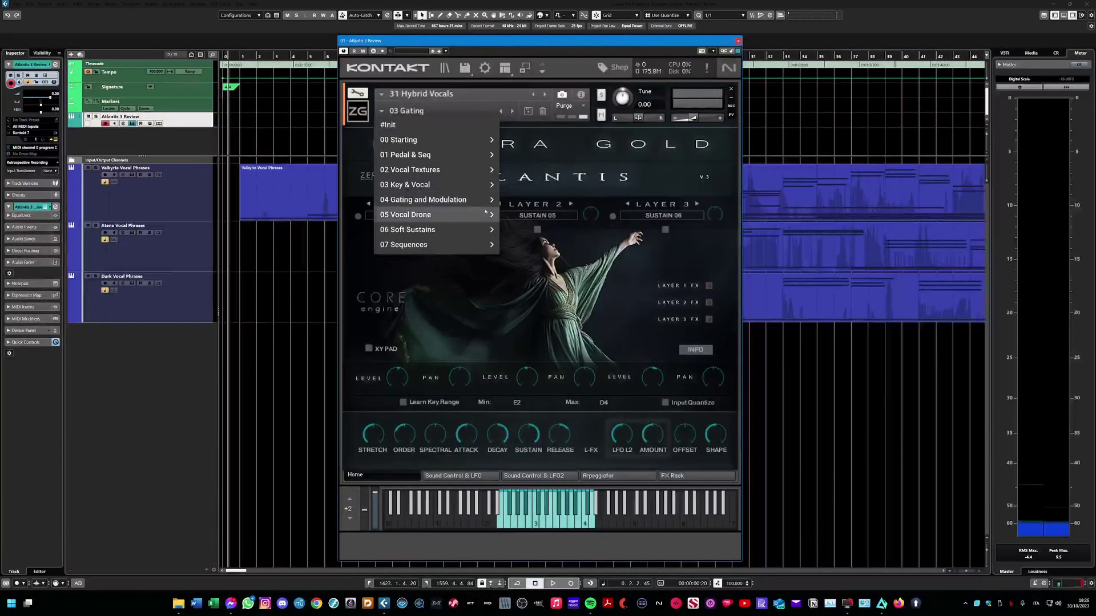
mouse_move(445, 200)
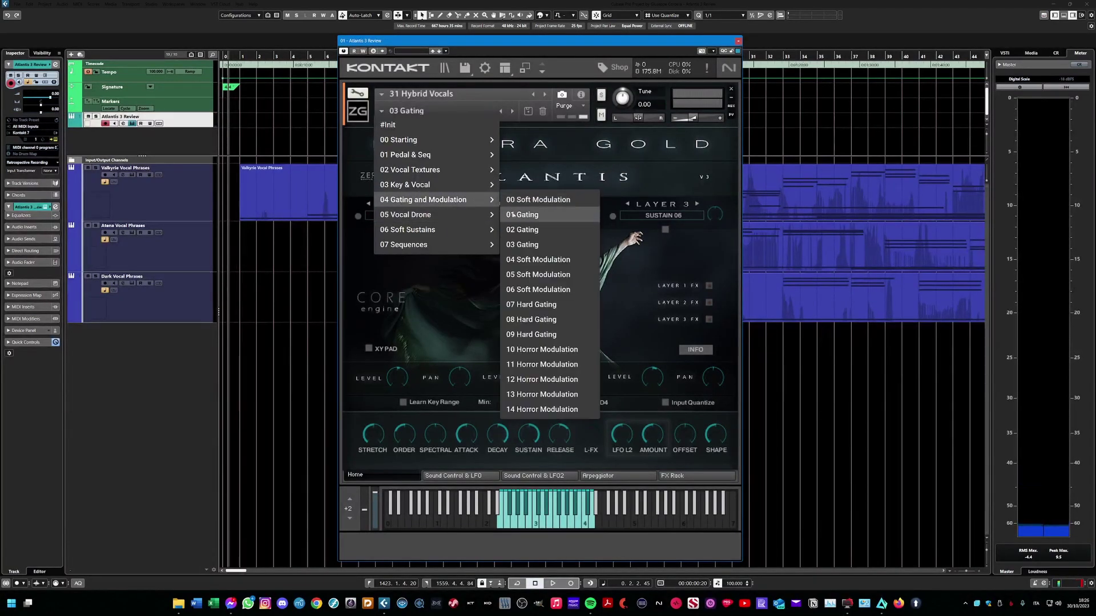
click(531, 335)
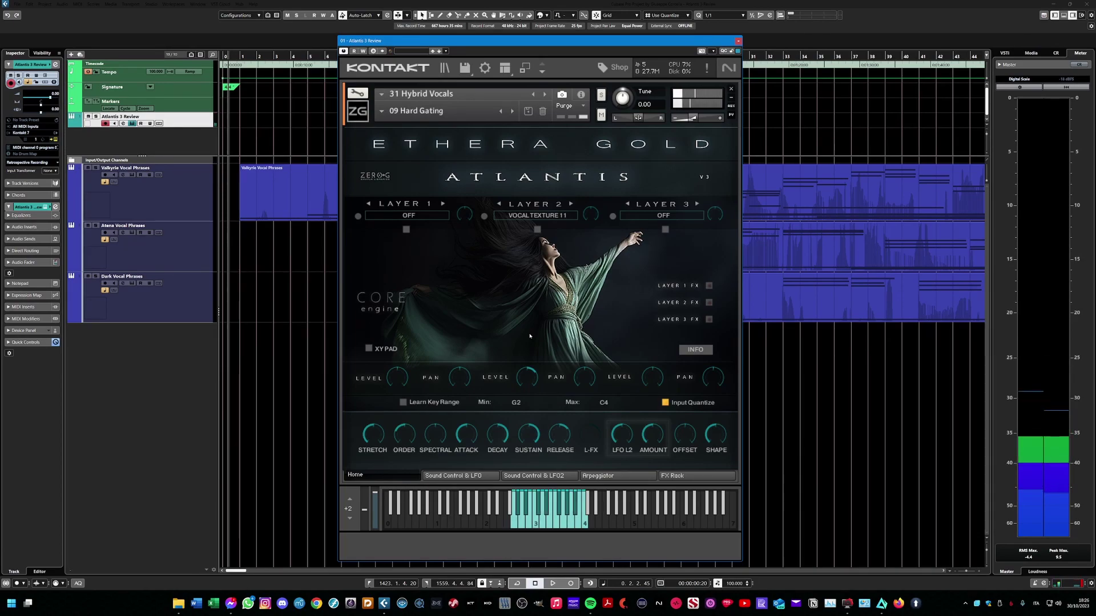
- Load the 04 Gating and Modulation snapshot 13 Horror Modulation in 31 Hybrid Vocals
click(386, 114)
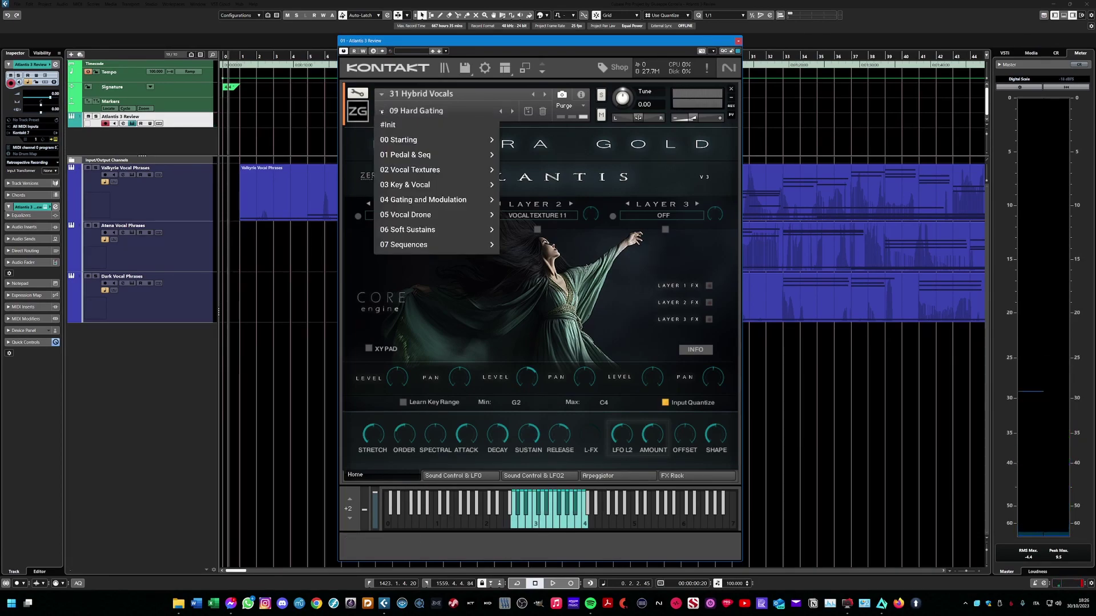
mouse_move(490, 199)
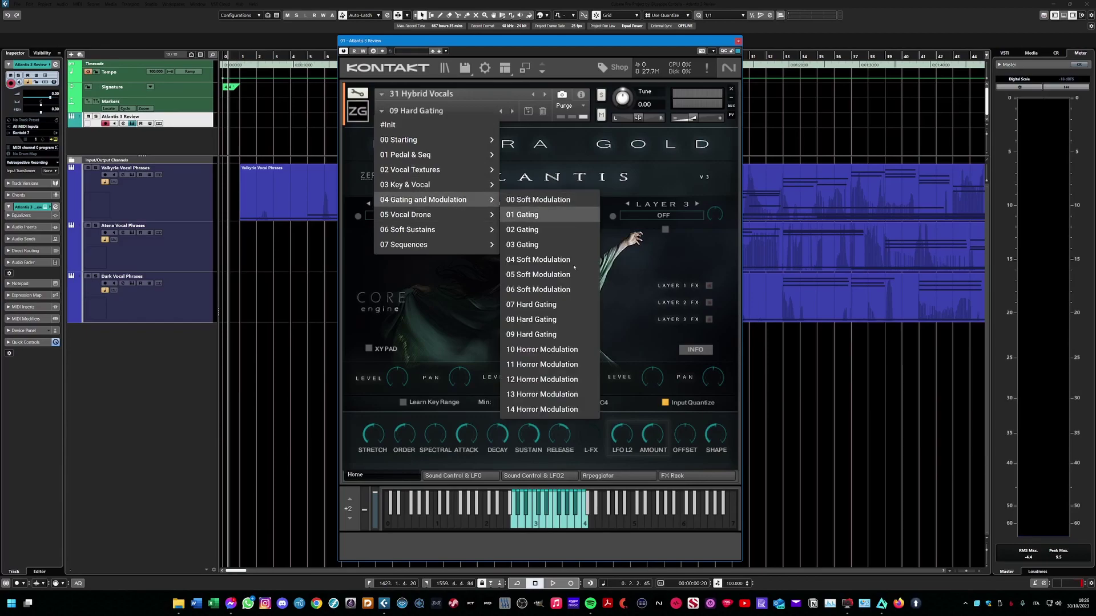
click(542, 395)
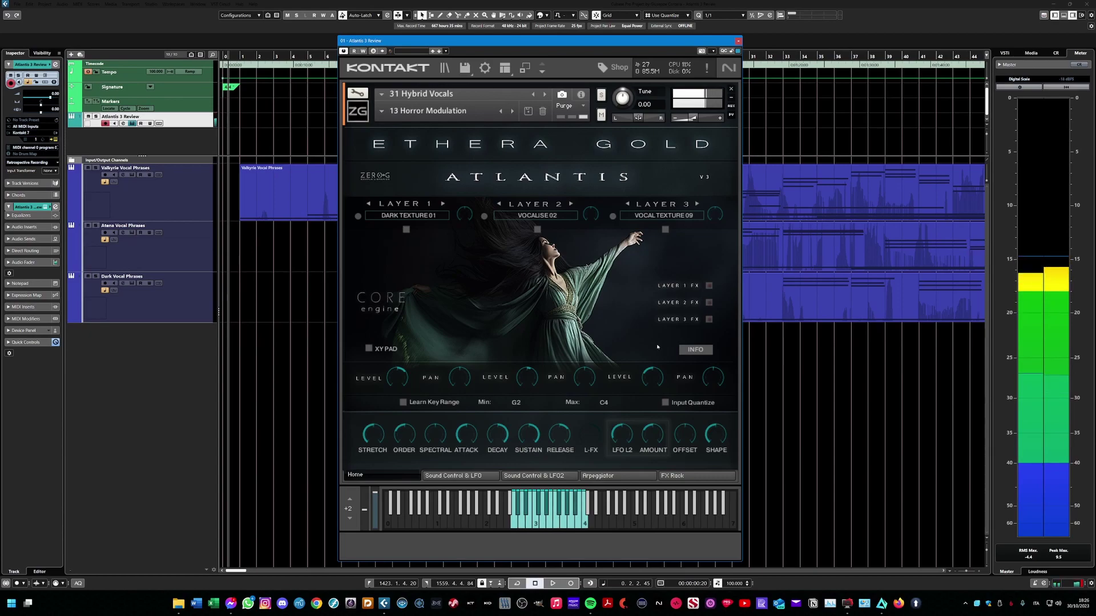
- Load the 05 Vocal Drone snapshot 03 Vocal Drone Dm, followed by the 06 Soft Sustains snapshot 05 Soft Sustain
click(399, 110)
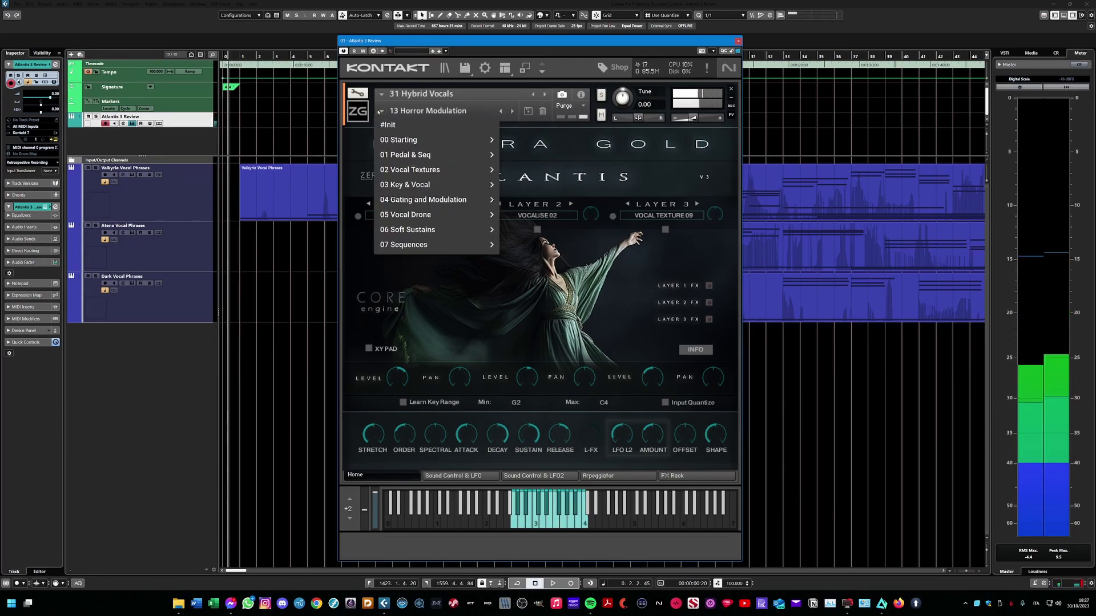
mouse_move(434, 214)
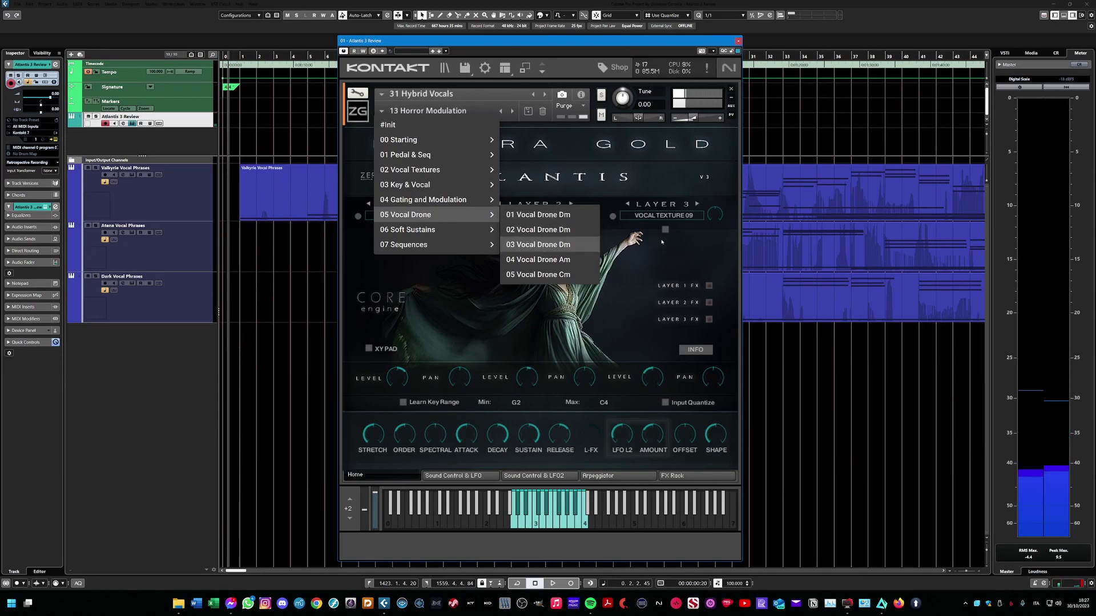
click(538, 244)
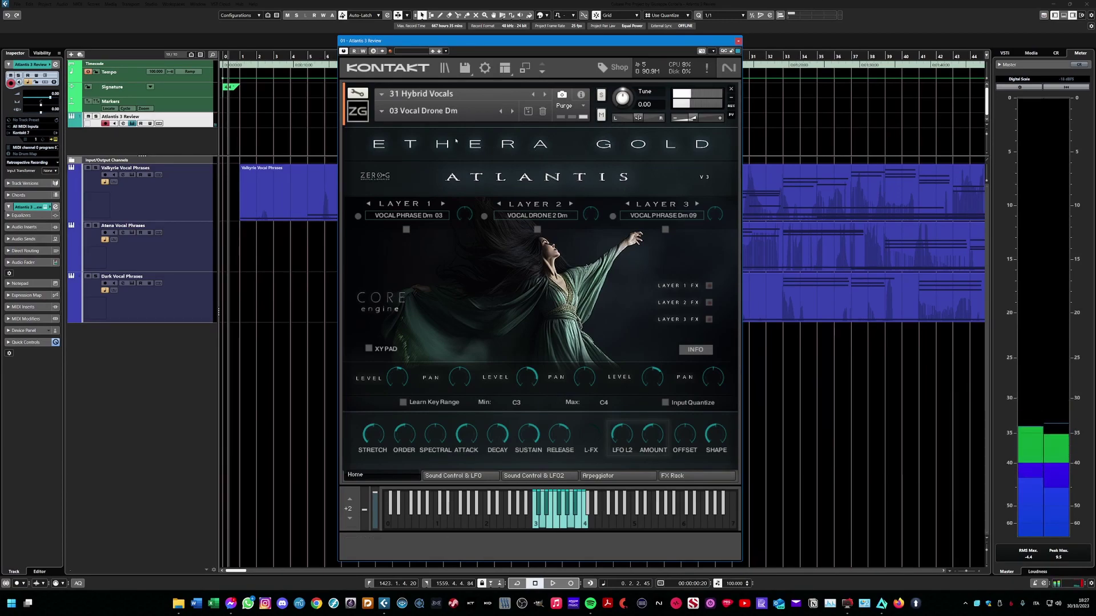
click(399, 111)
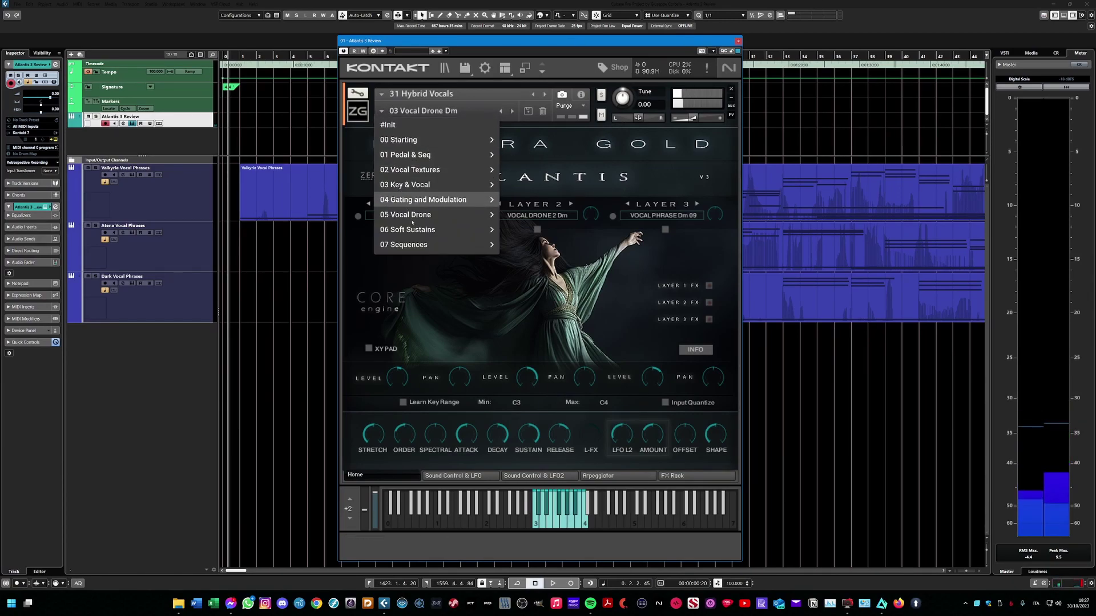
mouse_move(415, 231)
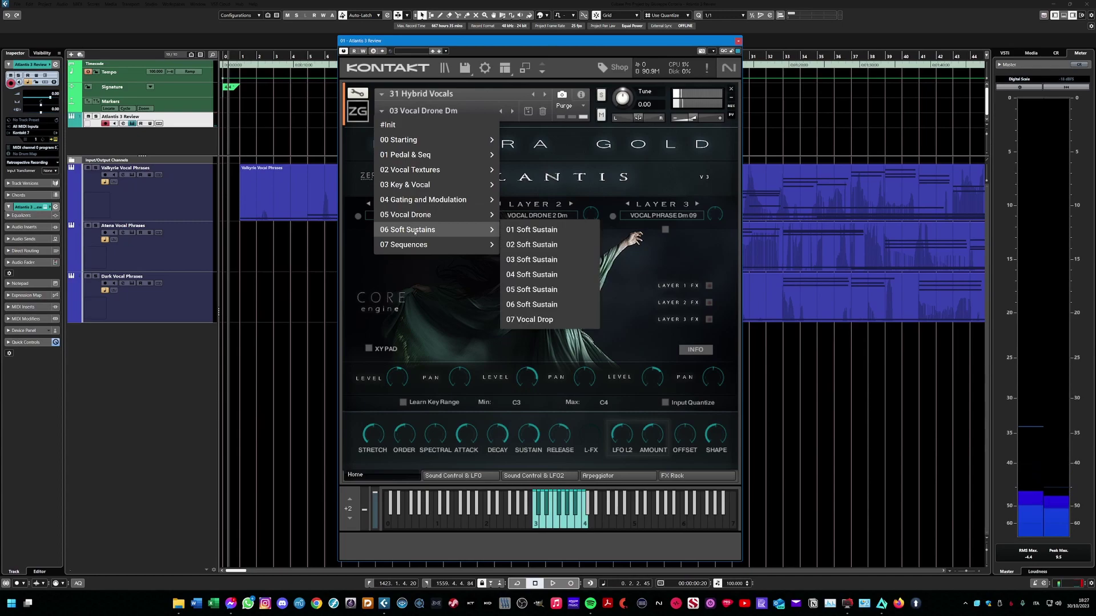
click(556, 290)
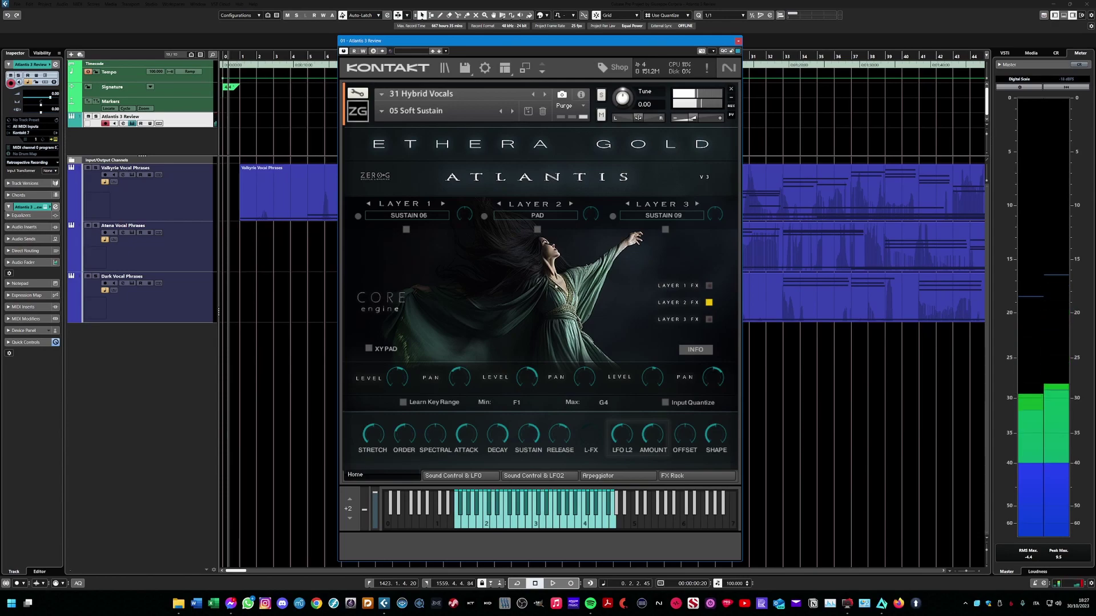
- Load the 07 Sequences snapshot 04 Seq Arp 04, followed by 10 Seq Arp 10 Dm, in 31 Hybrid Vocals
click(390, 110)
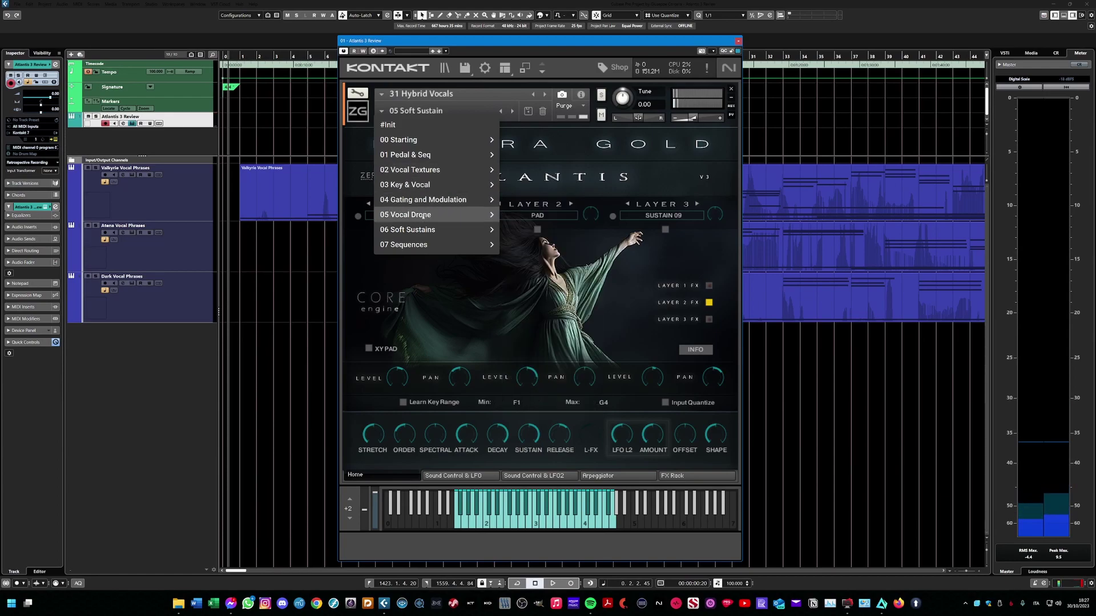
mouse_move(425, 245)
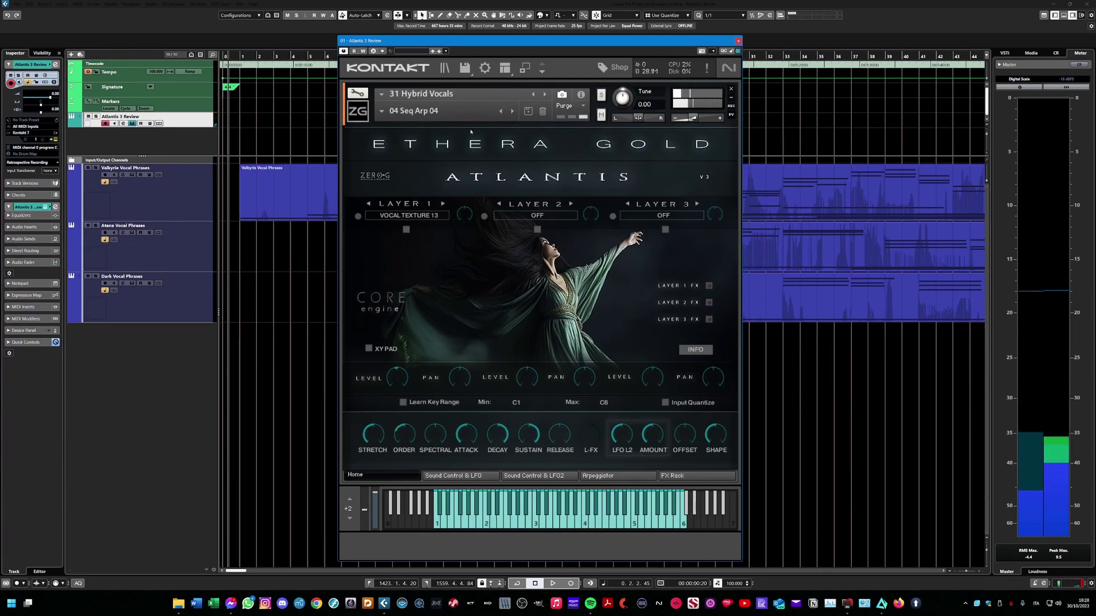
click(473, 111)
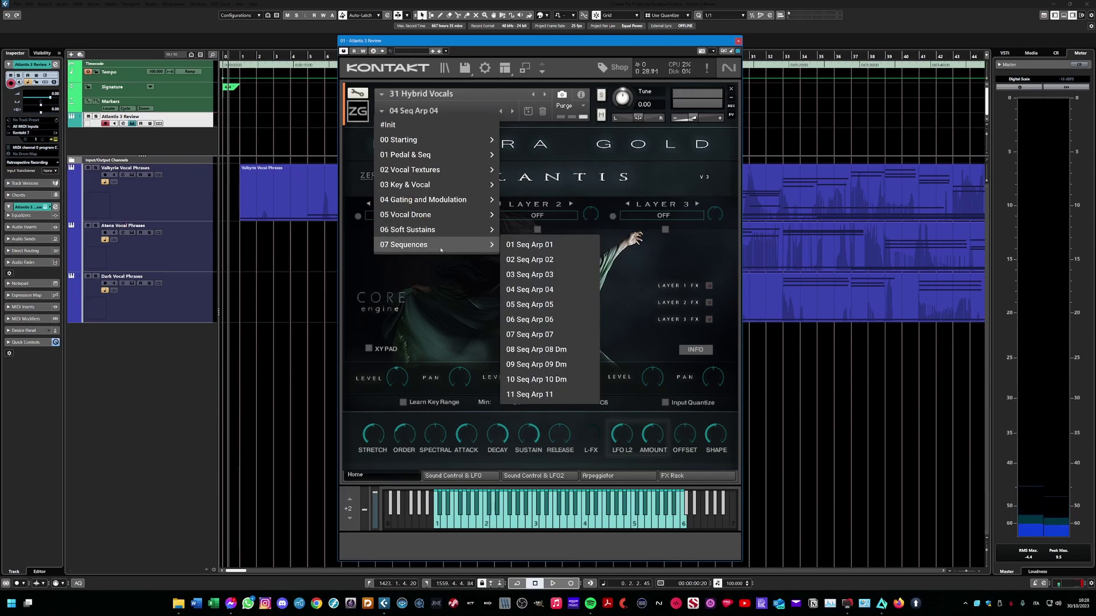
click(565, 378)
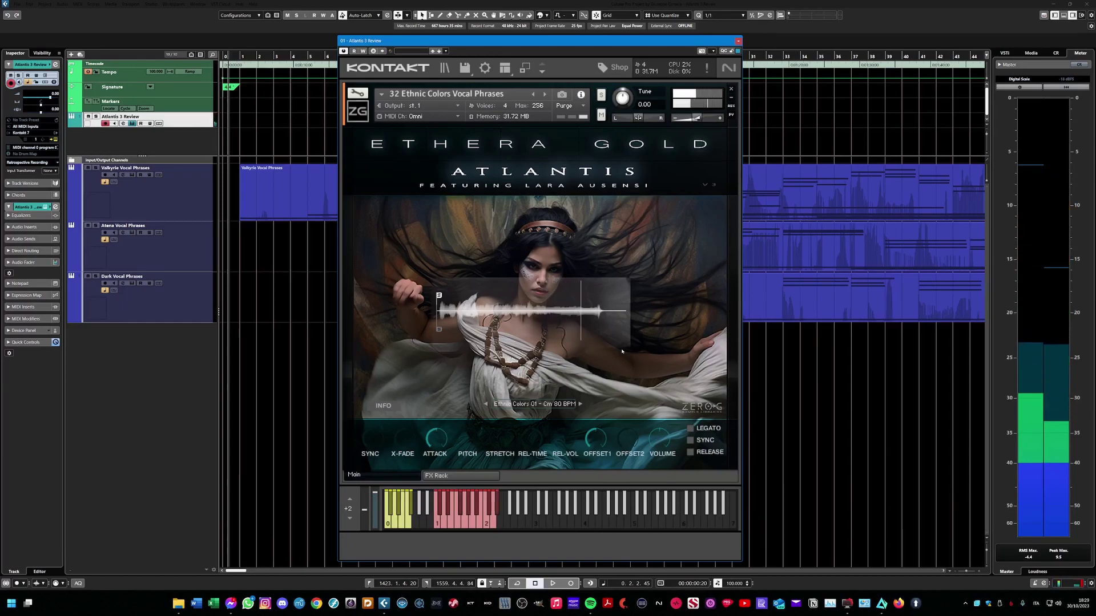
- In 32 Ethnic Colors Vocal Phrases, load the phrase set Ethnic Colors 05 - Am 80 BPM, followed by 09 - Gm 120 BPM
click(537, 404)
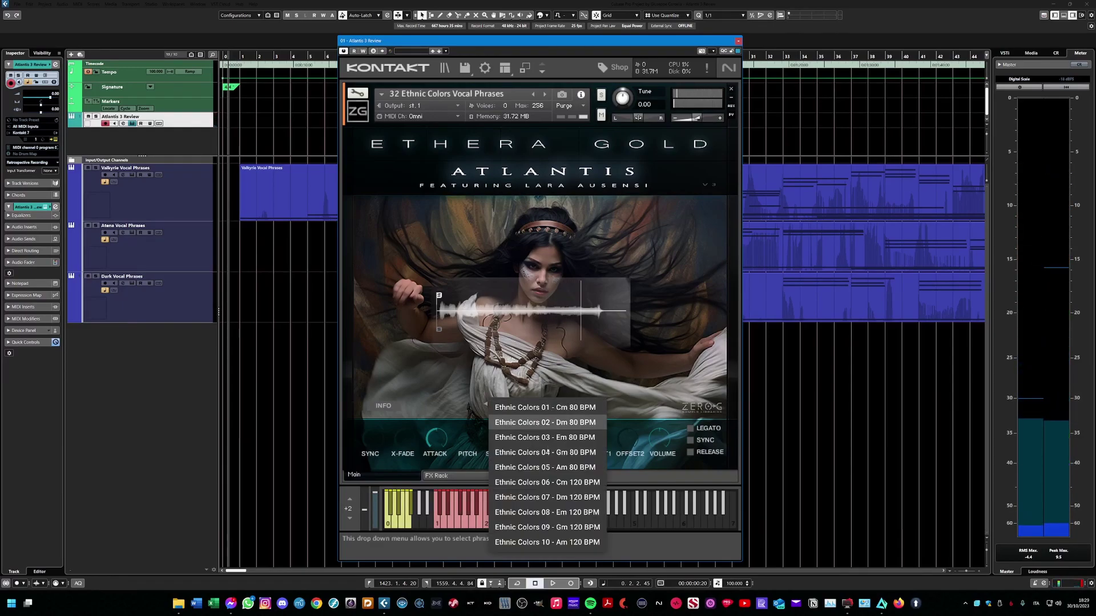
click(546, 467)
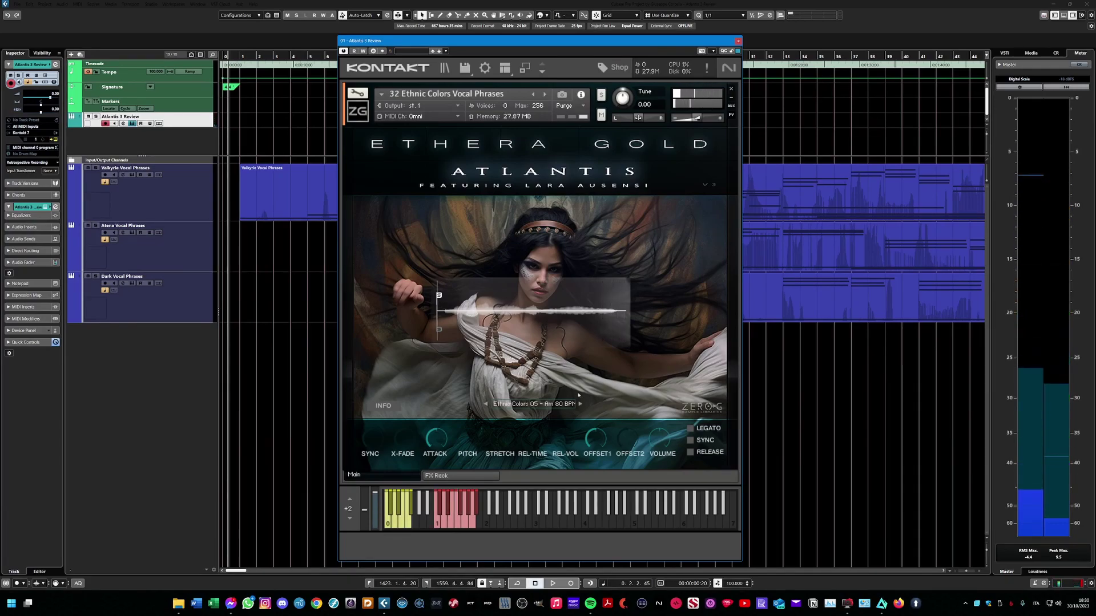
click(534, 403)
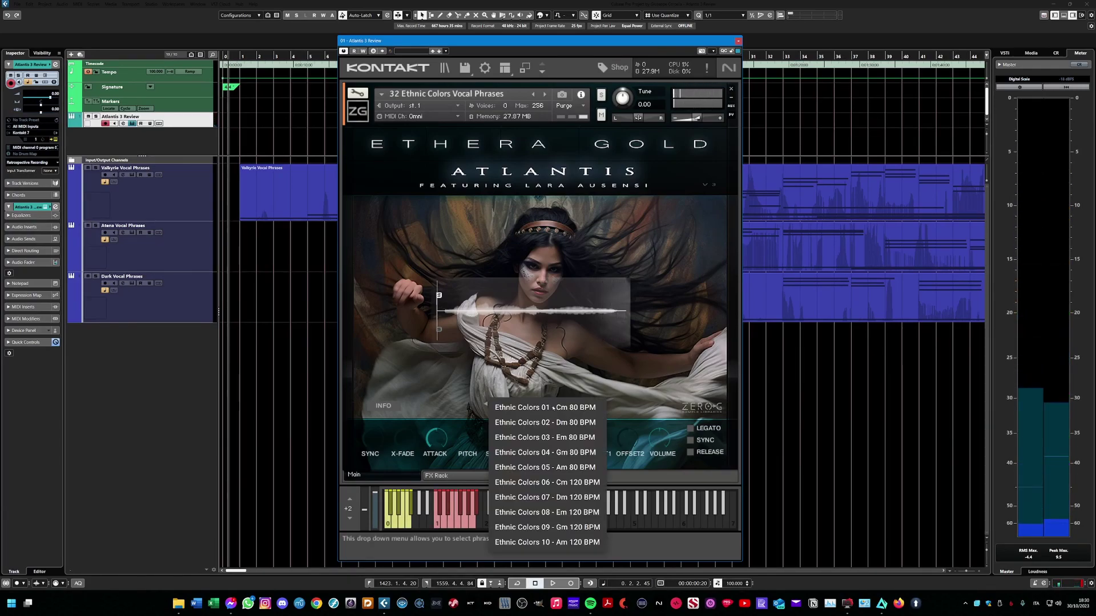
click(547, 527)
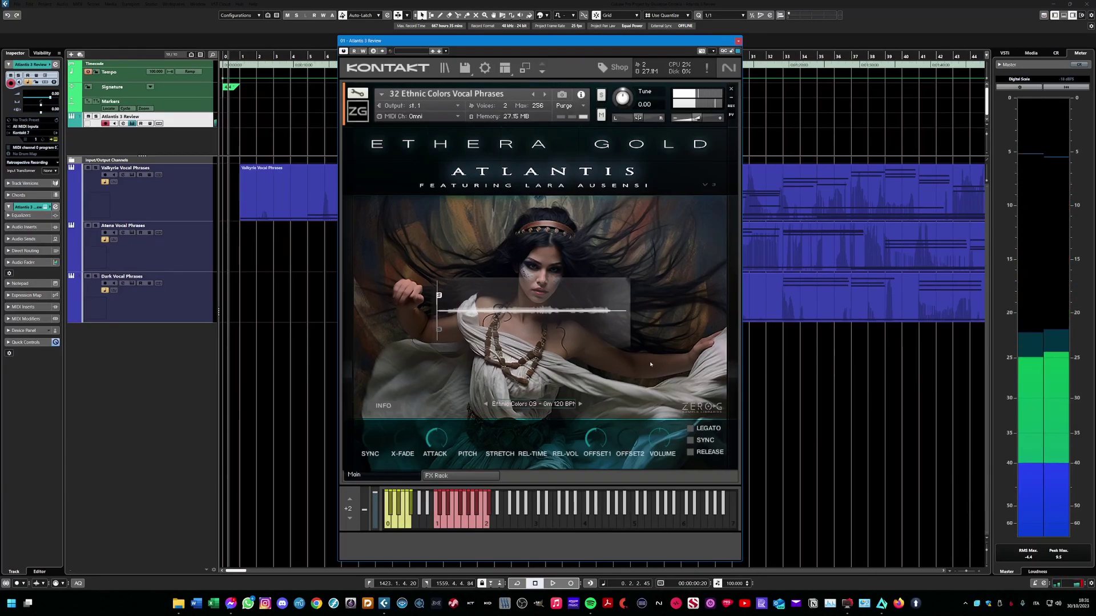
- Switch to the 34 Elven Poly Chants BPM 80 instrument and show its Builder page
key(Right)
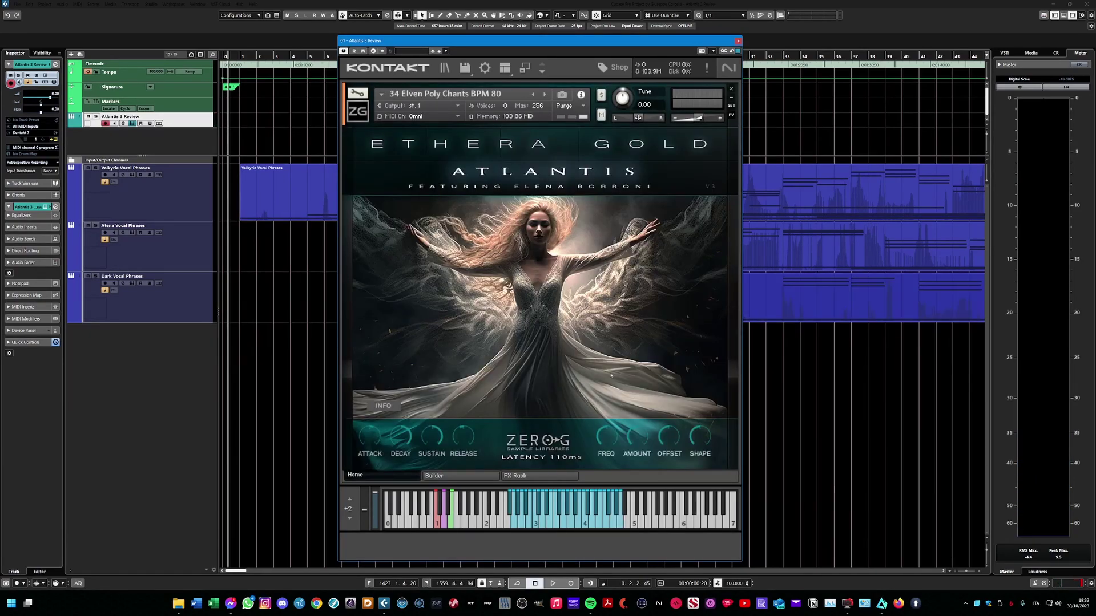
click(454, 475)
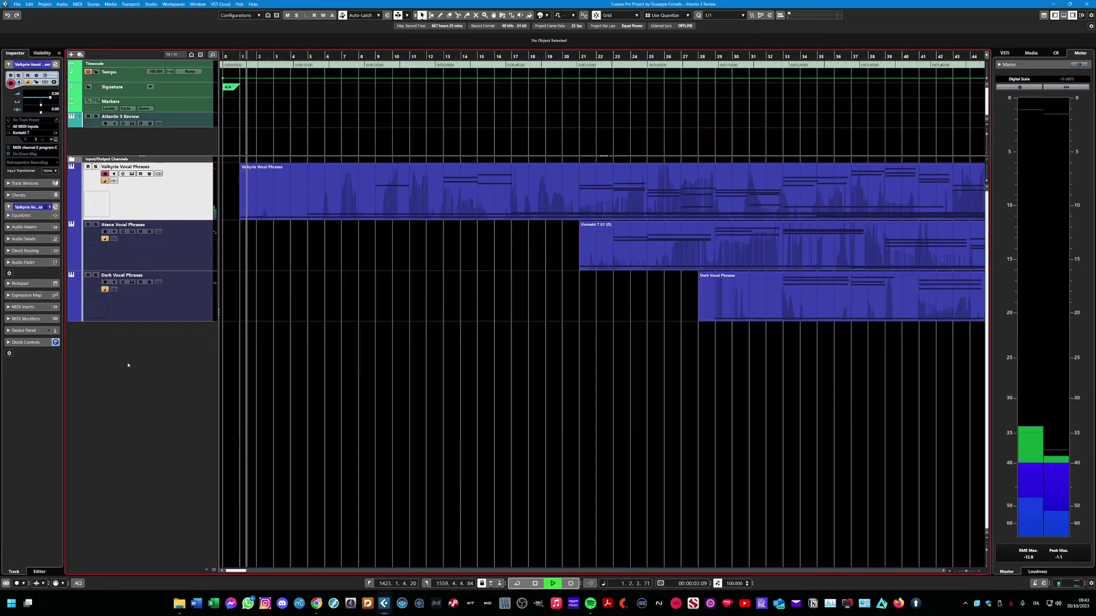
- Open the Valkyrie Vocal Phrases track's instrument during playback and place its window over the far end of the arrangement
click(131, 173)
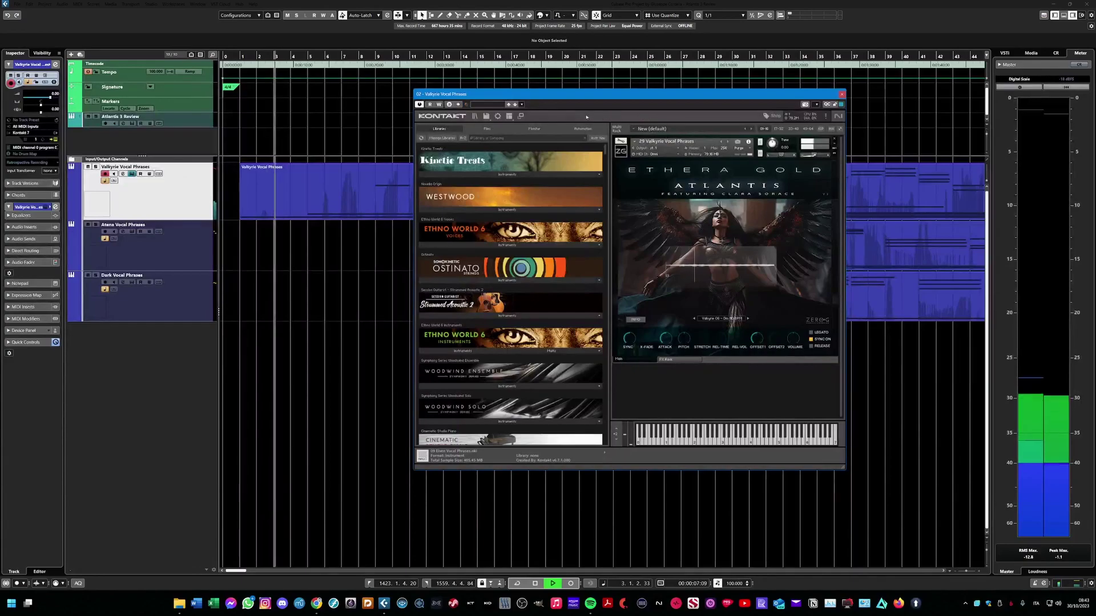
drag(555, 94, 222, 232)
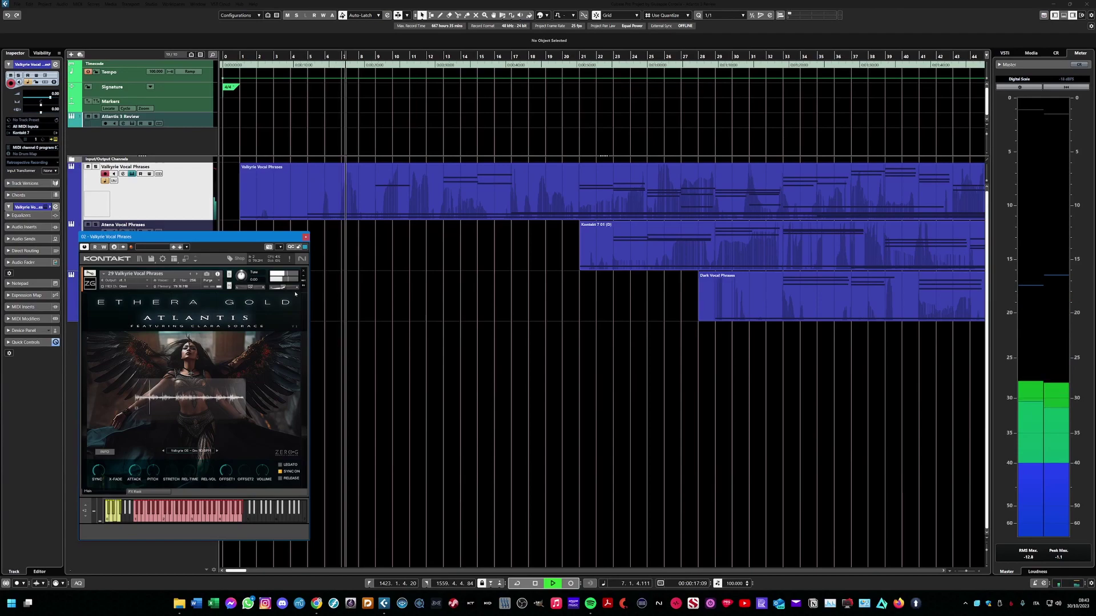
drag(242, 234, 914, 207)
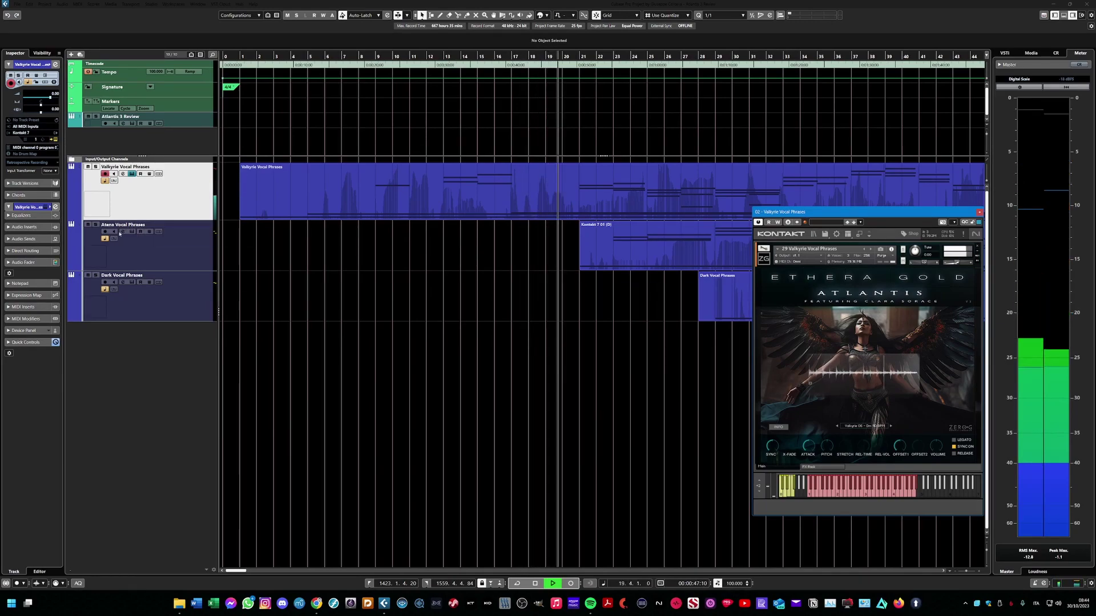
- Open the Atena Vocal Phrases track's instrument, show its main page and place its window beside the Valkyrie one
click(136, 231)
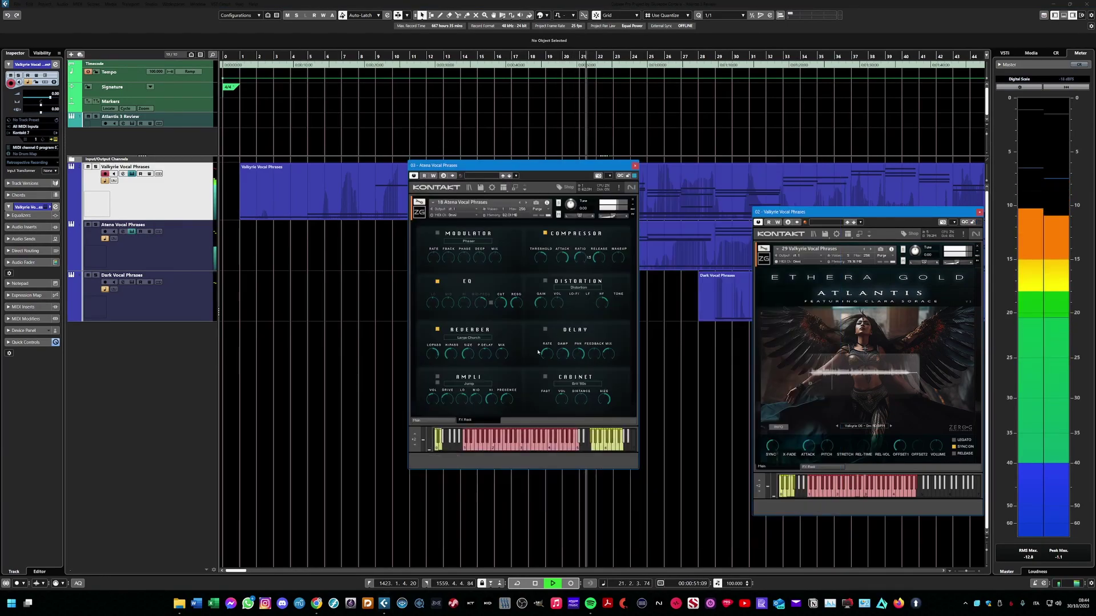
click(447, 422)
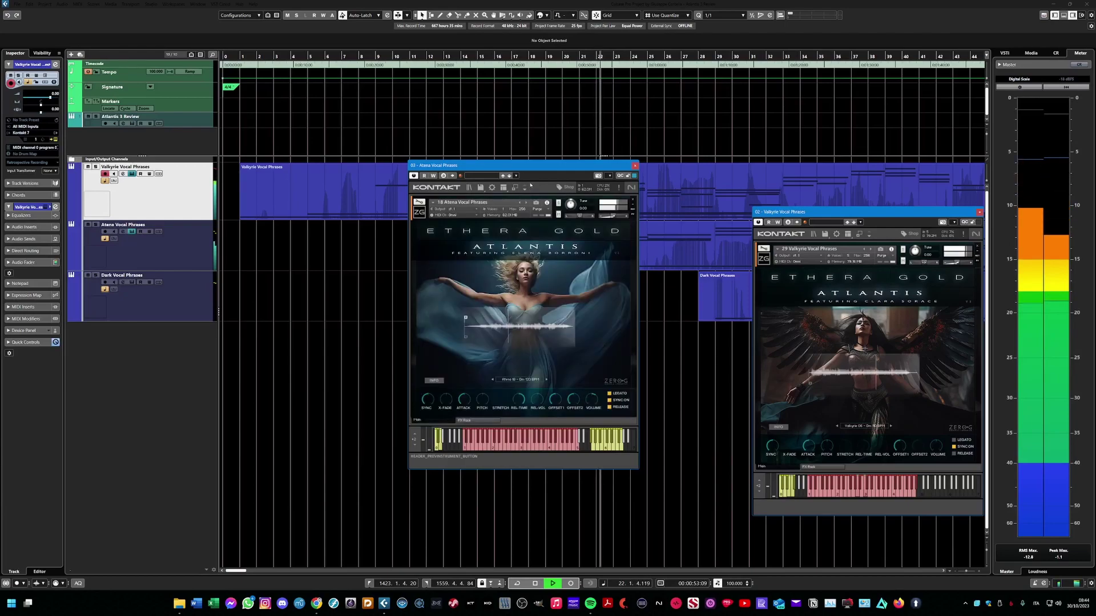
drag(553, 169, 585, 242)
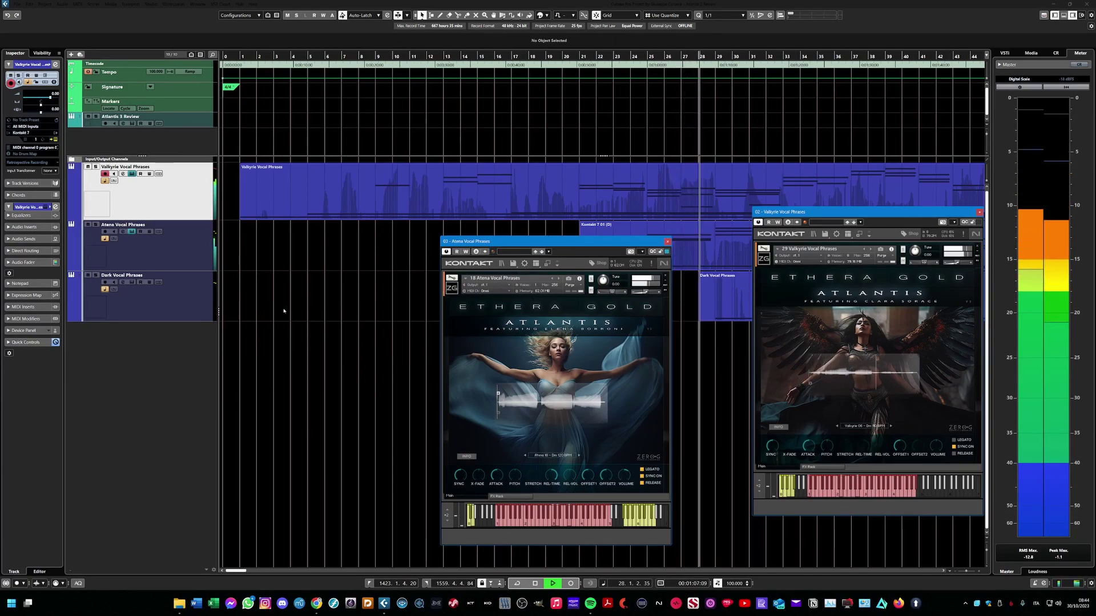
- Open the Dark Vocal Phrases track's instrument and arrange its window in a row with the Atena and Valkyrie windows
click(131, 281)
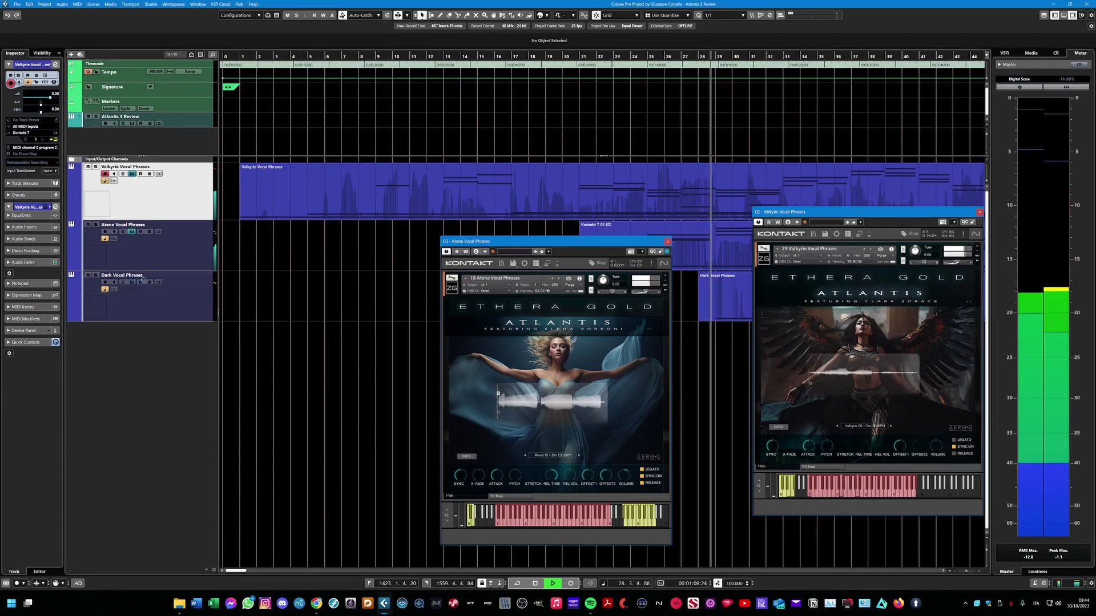
click(548, 214)
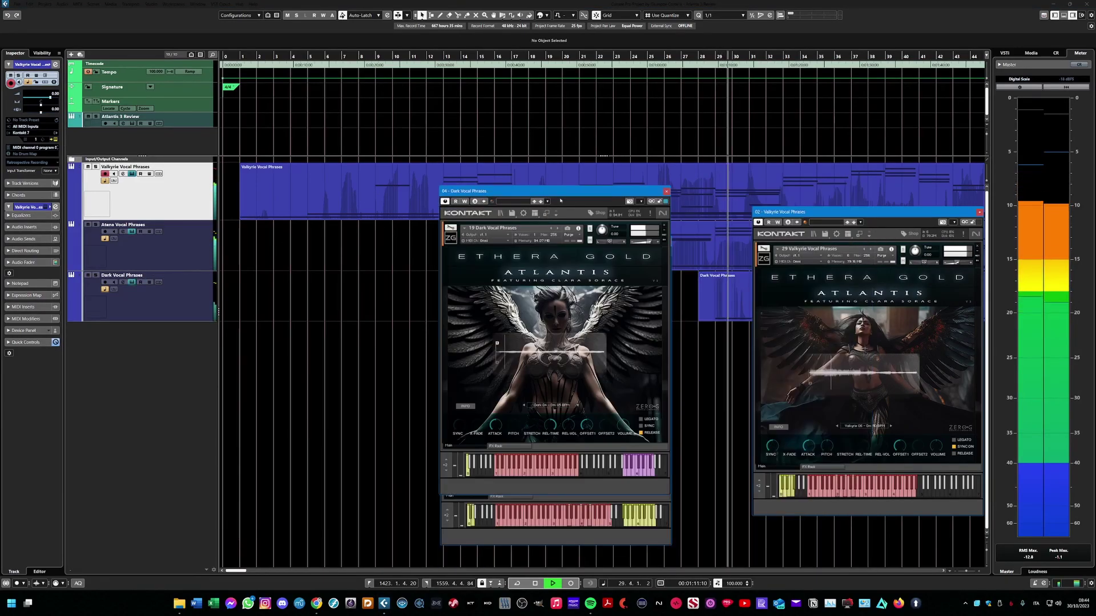
drag(568, 195, 374, 235)
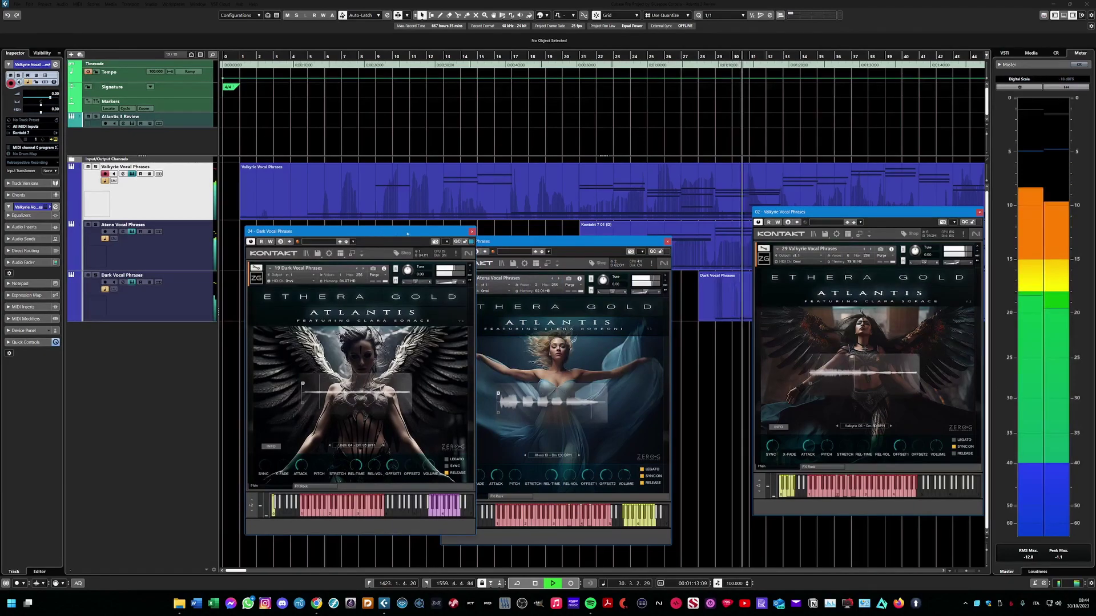
drag(551, 243, 614, 229)
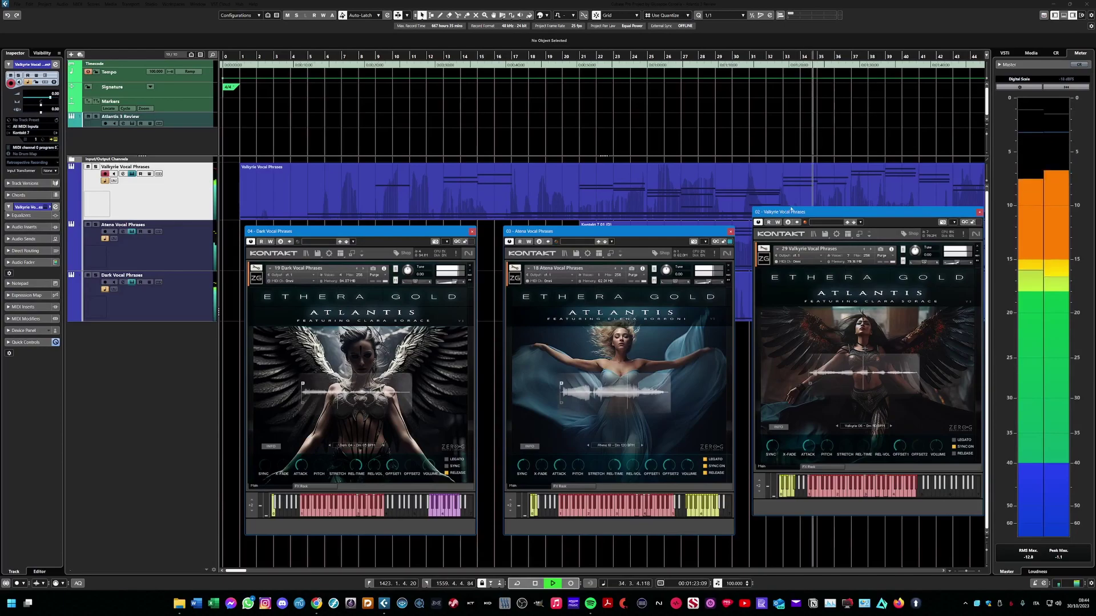
drag(774, 214, 777, 237)
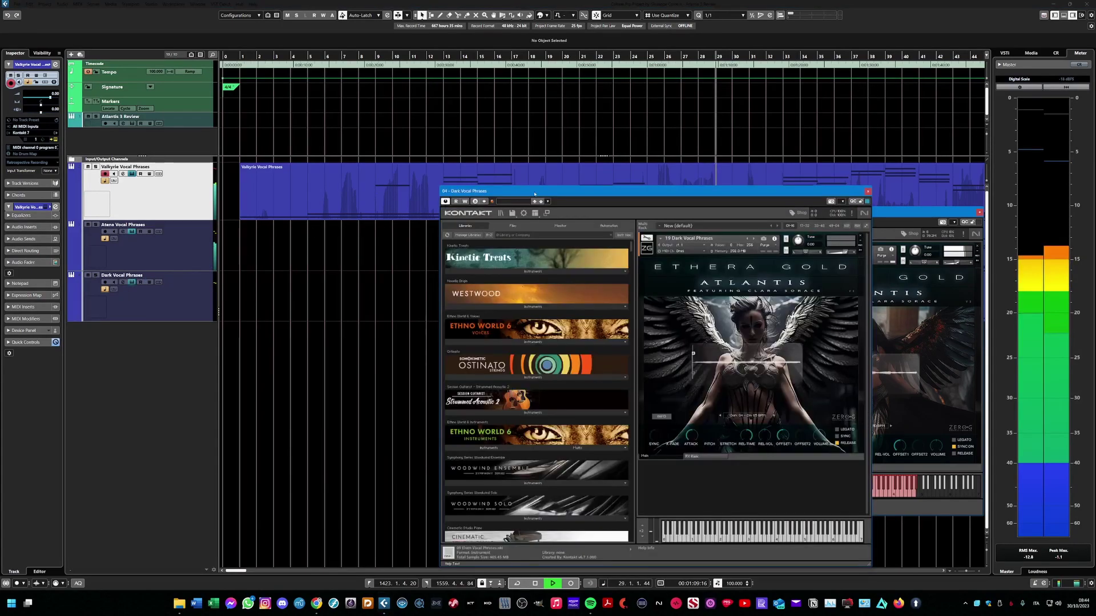
- Move the Dark Vocal Phrases window clear of the other instruments and align the Atena window between it and Valkyrie
drag(534, 194, 372, 230)
click(551, 241)
drag(551, 241, 611, 236)
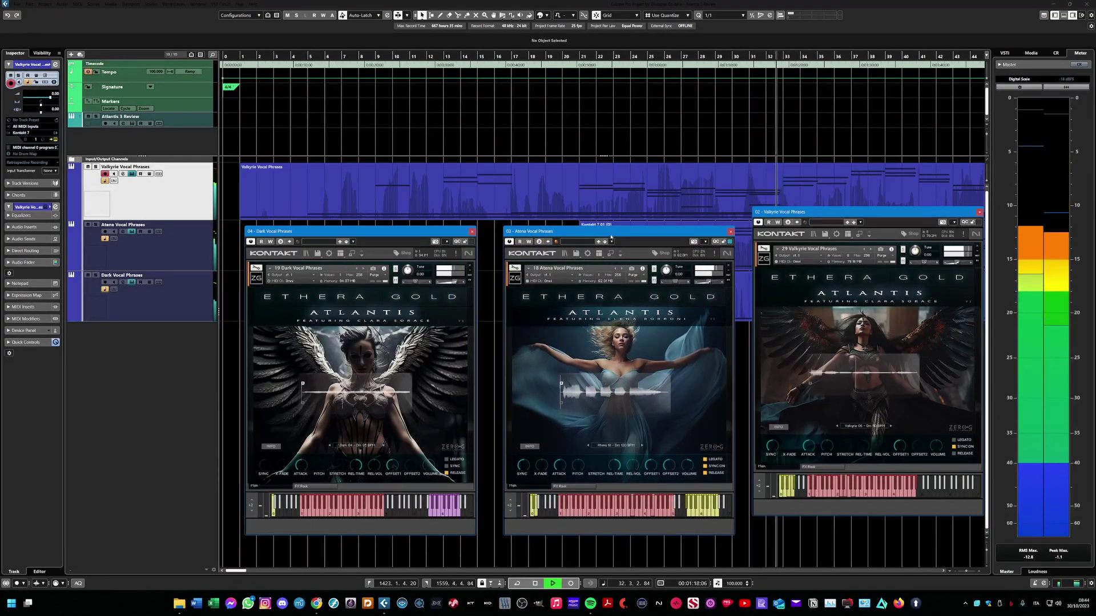